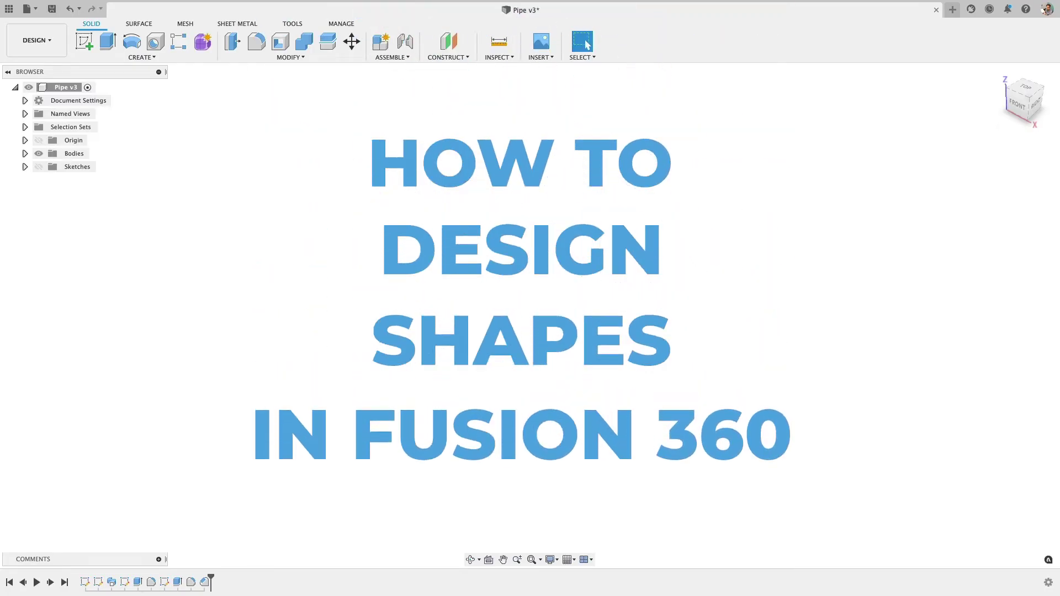
# - Start a new blank design and begin a sketch on the front plane
pyautogui.press('F4')
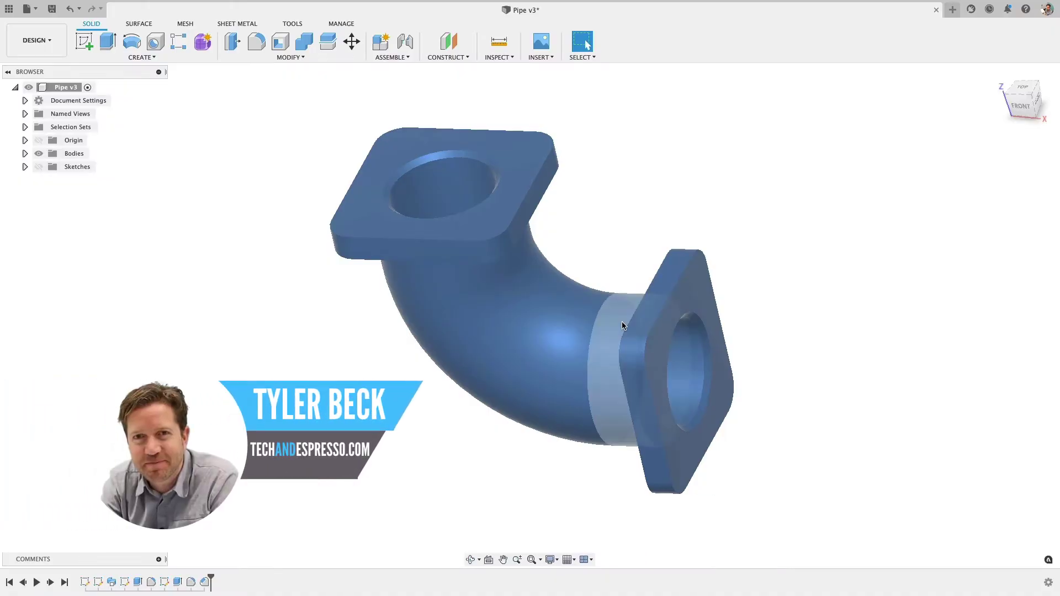
pyautogui.keyDown('shift'); pyautogui.moveTo(661, 278); pyautogui.dragTo(626, 278, button='middle'); pyautogui.keyUp('shift')
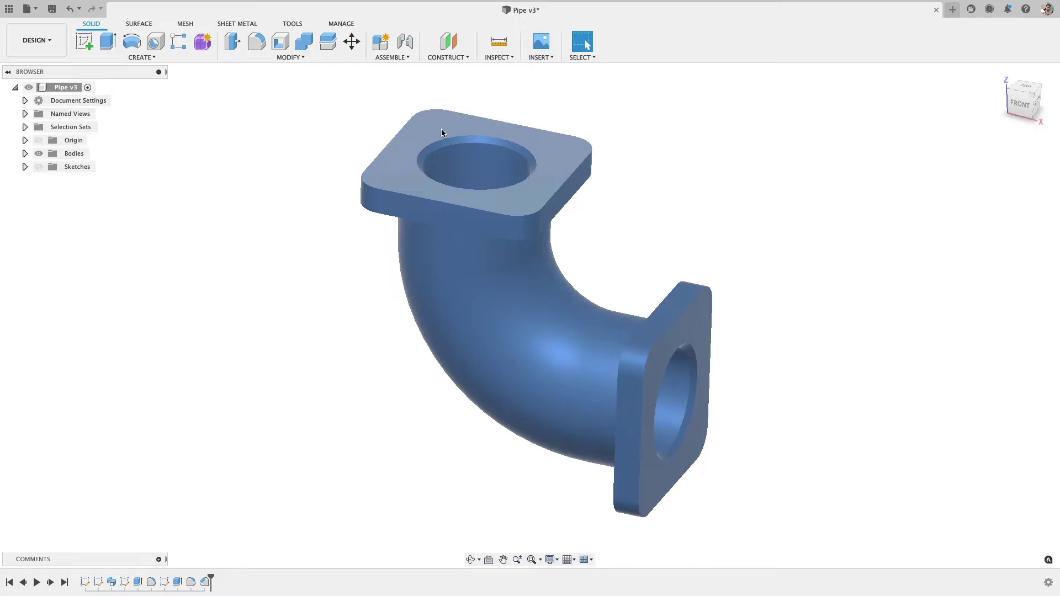
pyautogui.keyDown('shift'); pyautogui.moveTo(495, 242); pyautogui.dragTo(578, 356, button='middle'); pyautogui.keyUp('shift')
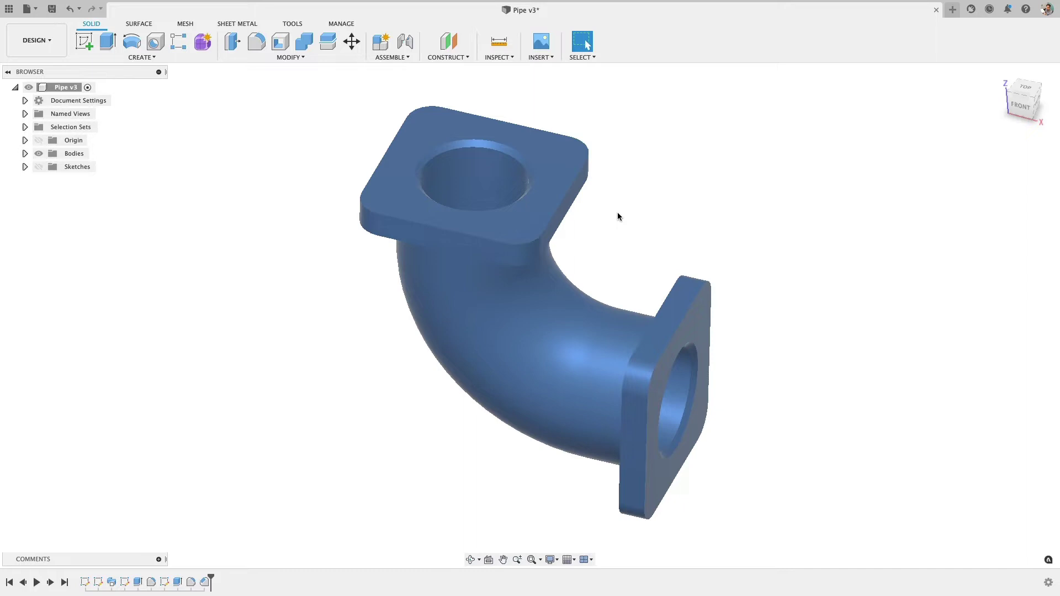
pyautogui.press('super+n')
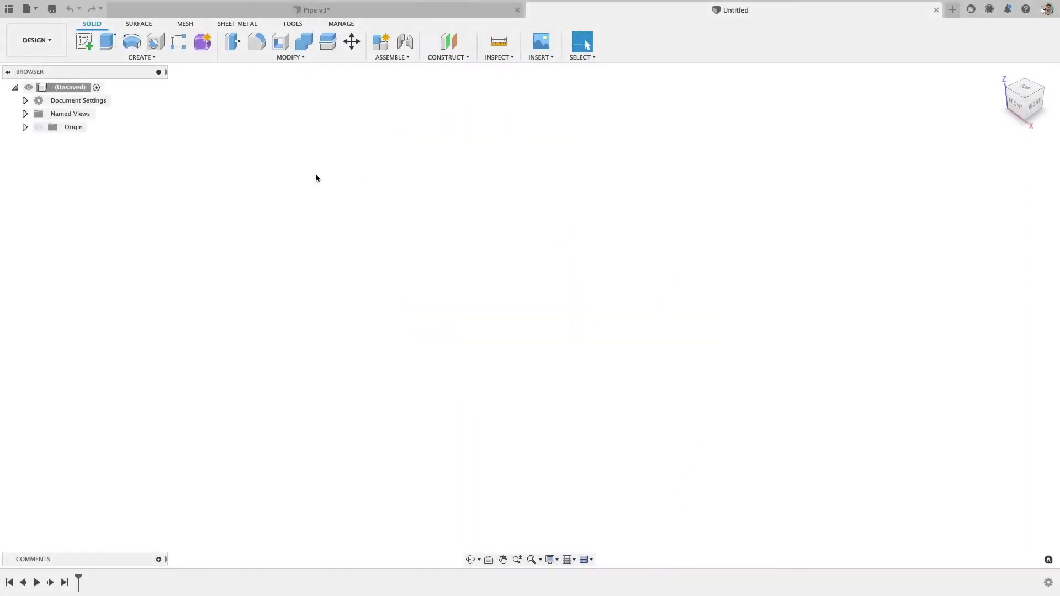
pyautogui.click(87, 45)
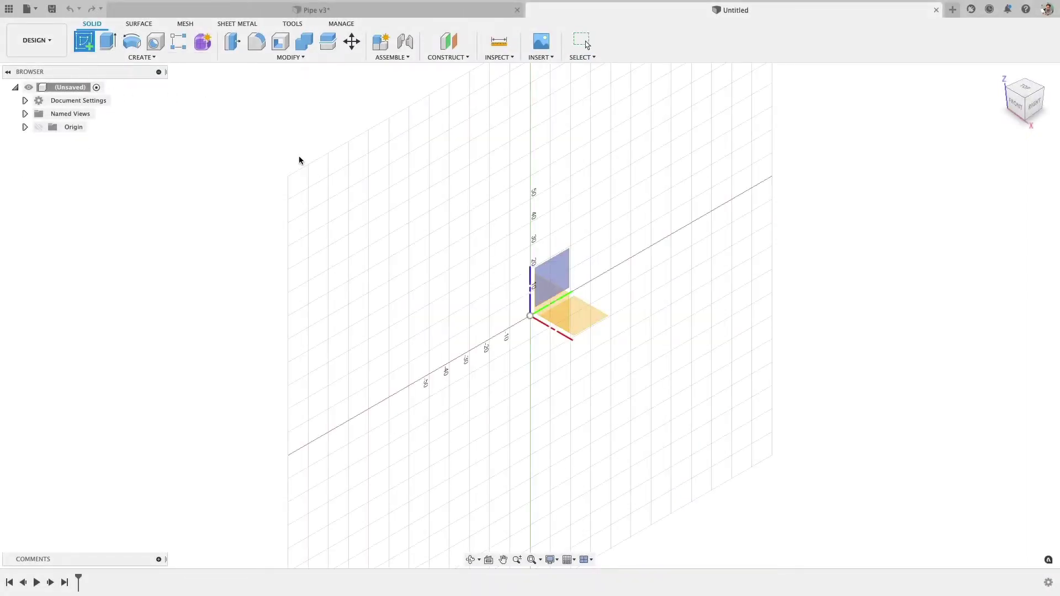
pyautogui.click(537, 292)
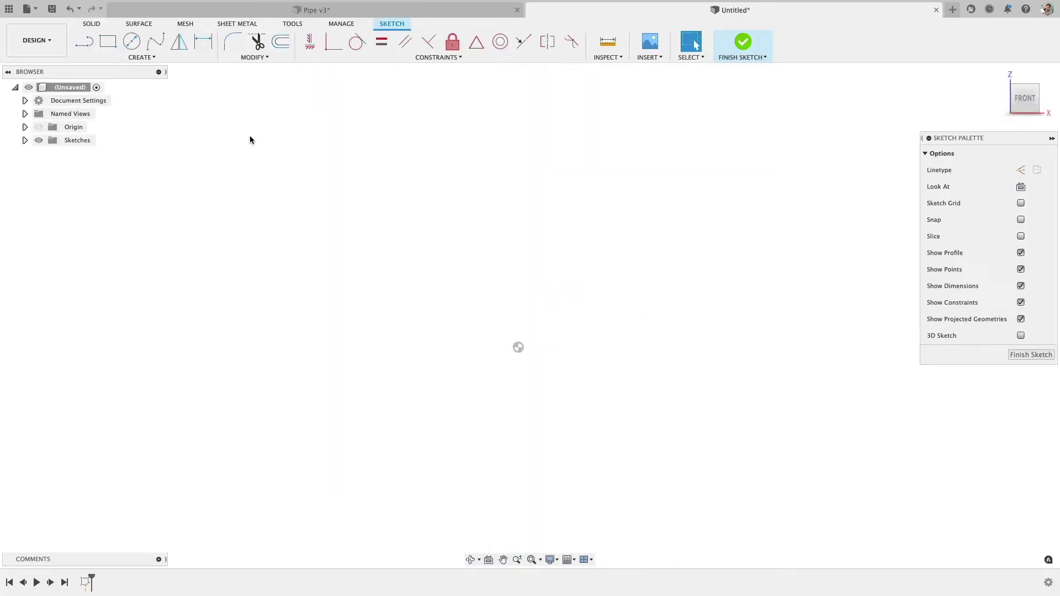
# - Draw a horizontal line leftward from the origin and delete the stray arc
pyautogui.click(84, 42)
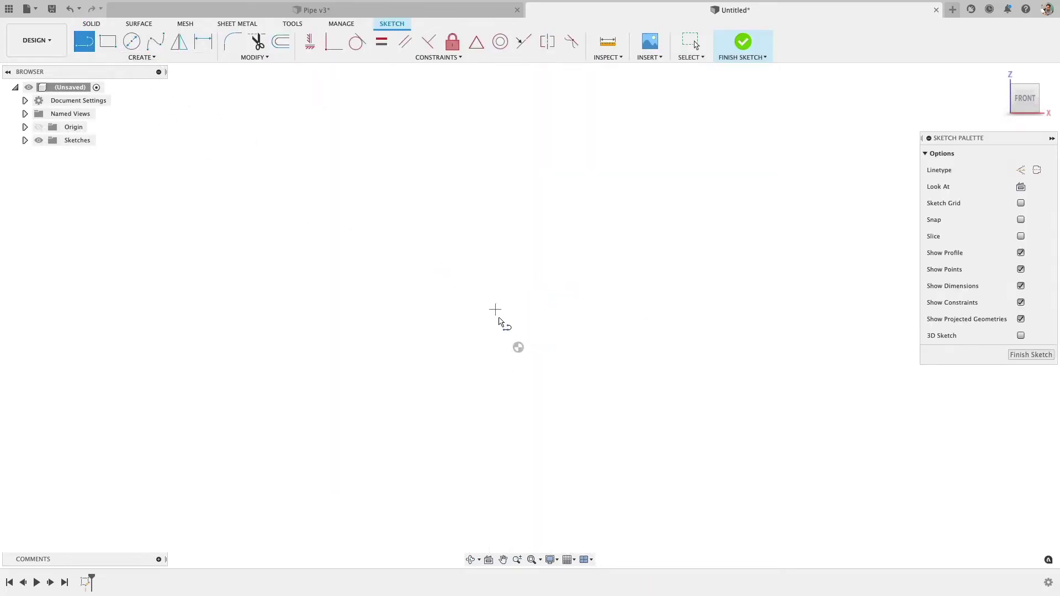
pyautogui.click(517, 347)
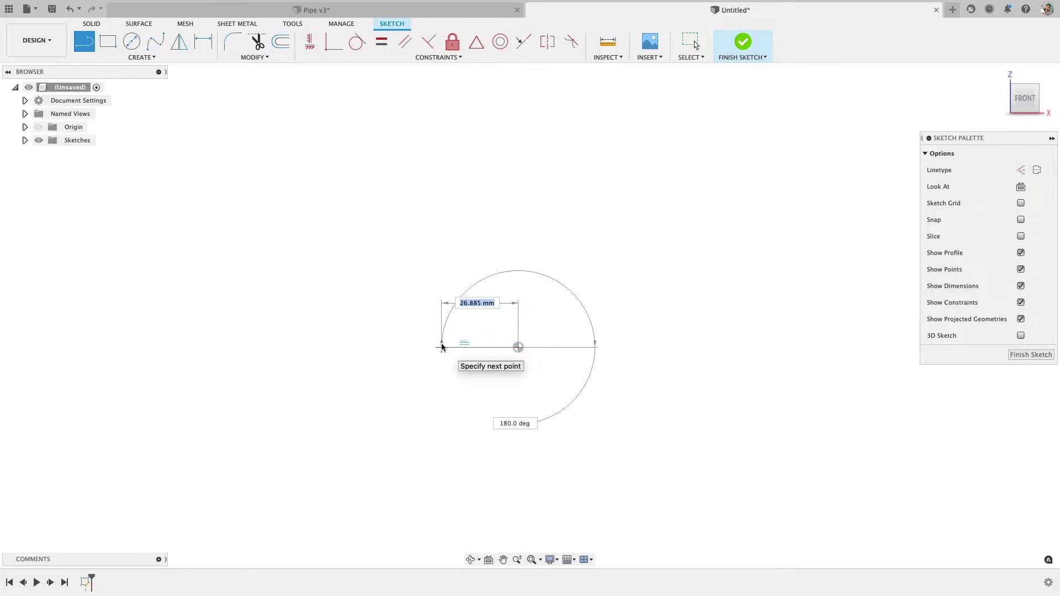
pyautogui.click(441, 347)
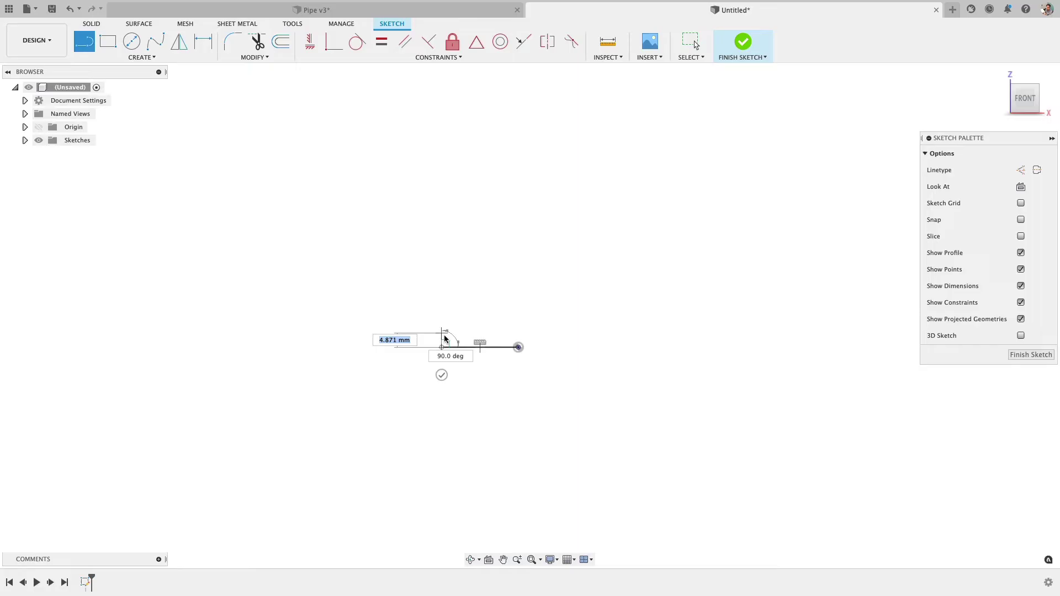
pyautogui.moveTo(444, 348); pyautogui.dragTo(355, 260)
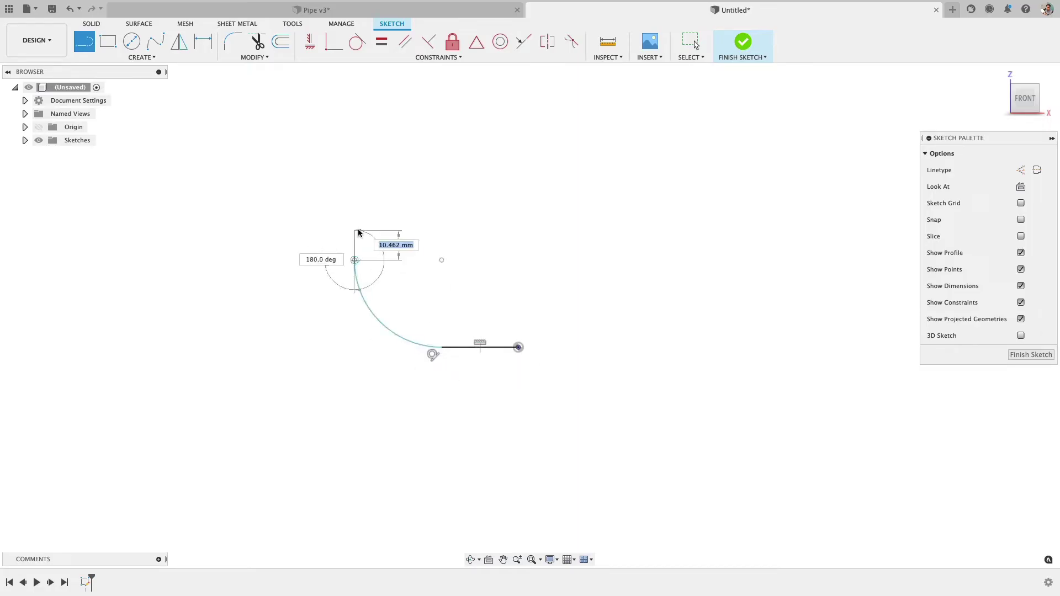
pyautogui.press('Escape')
pyautogui.click(385, 329)
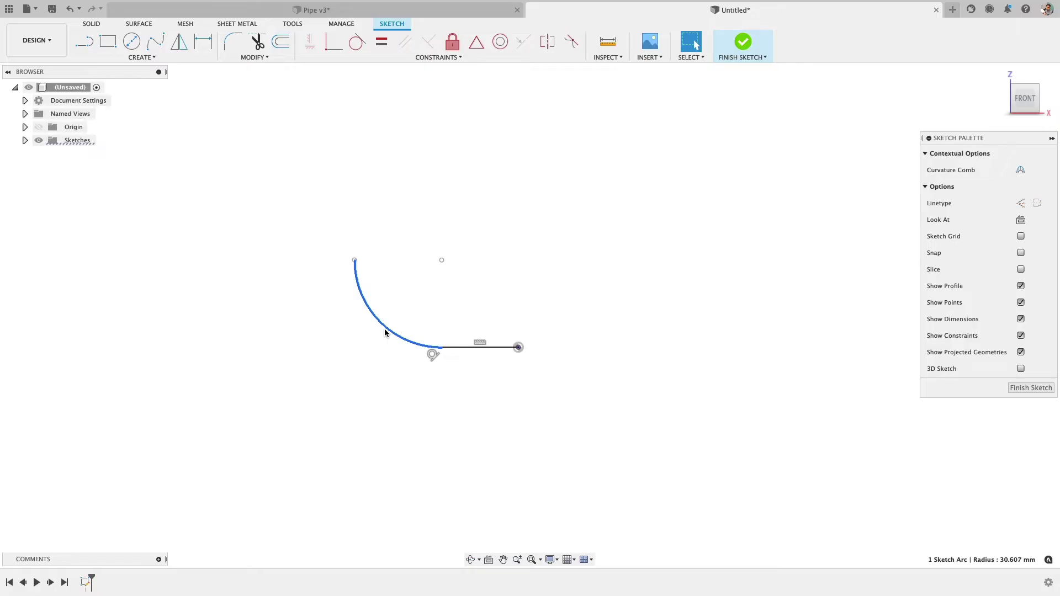
pyautogui.press('Delete')
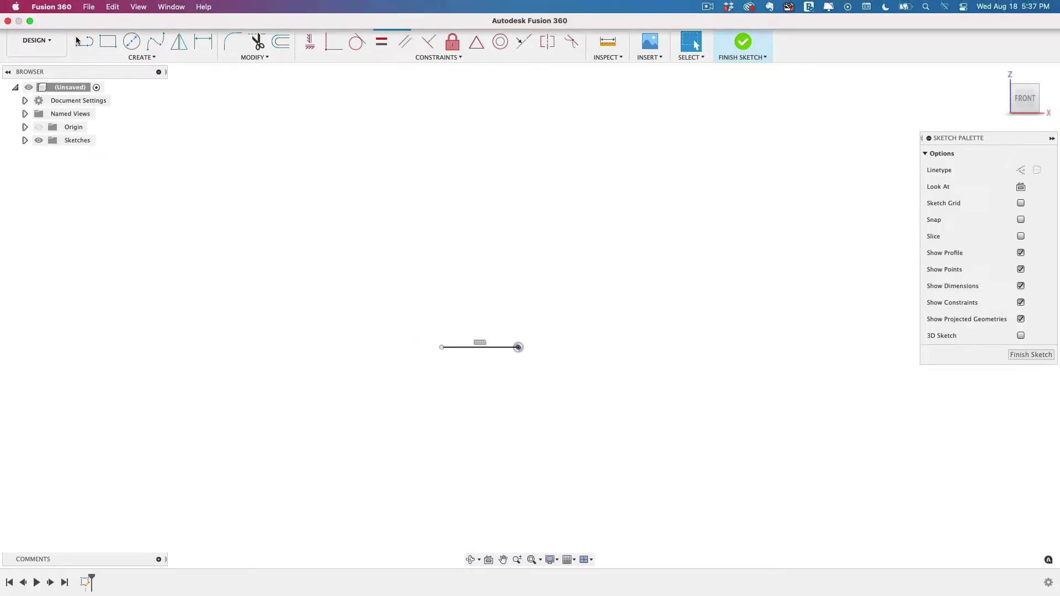
# - Try another arc from the line's left end, then delete the misdrawn arc
pyautogui.click(84, 42)
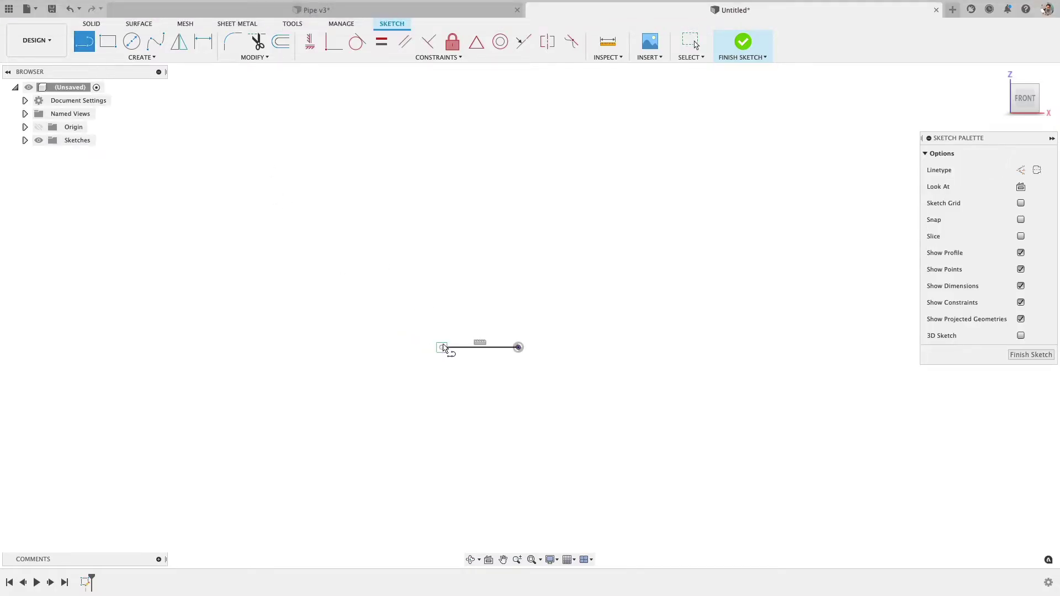
pyautogui.click(441, 346)
pyautogui.moveTo(441, 346); pyautogui.dragTo(375, 280)
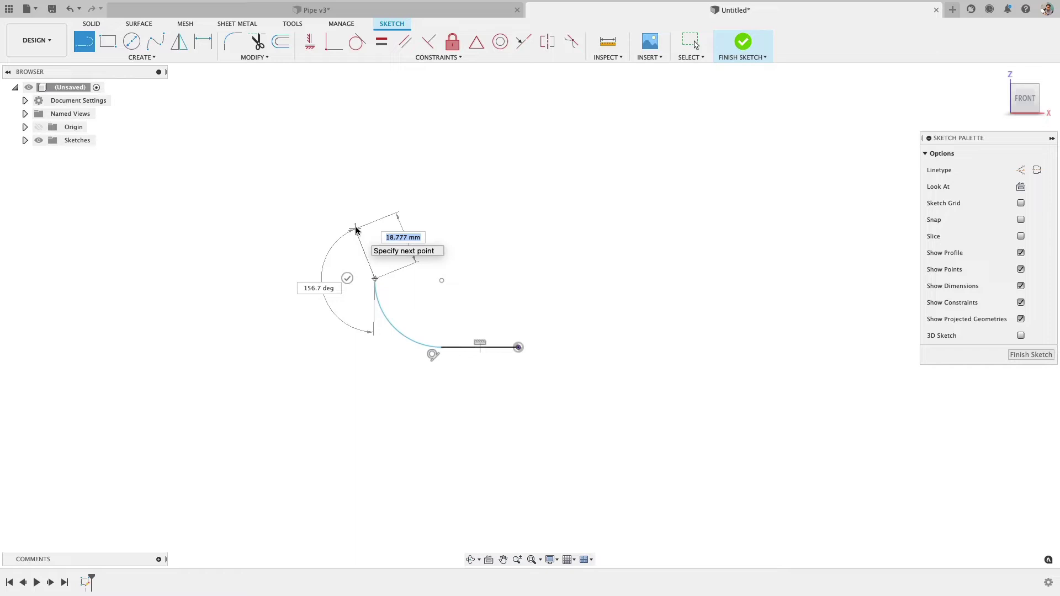
pyautogui.press('Escape')
pyautogui.click(405, 330)
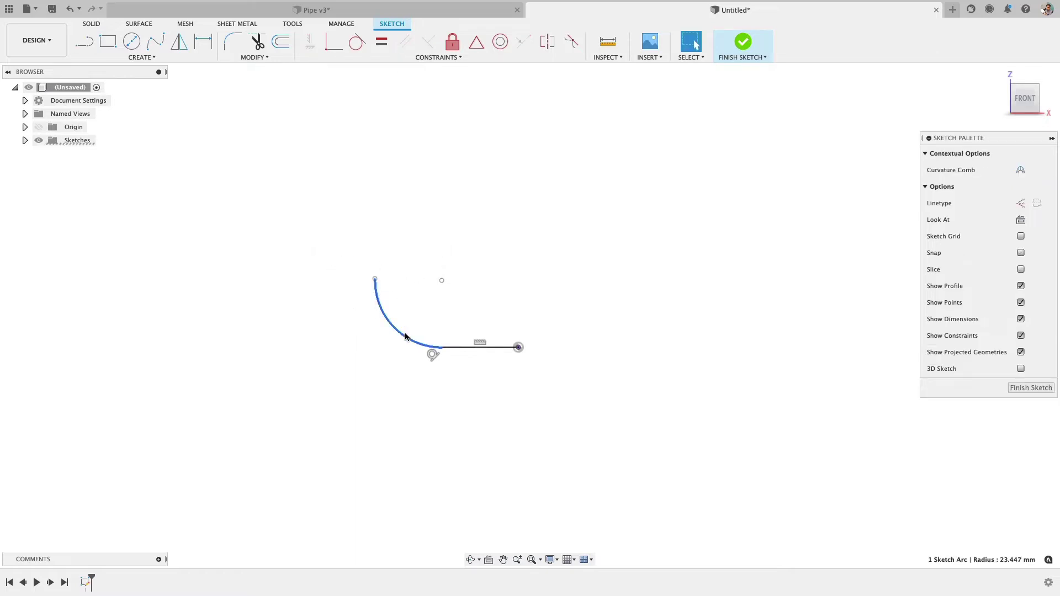
pyautogui.press('Delete')
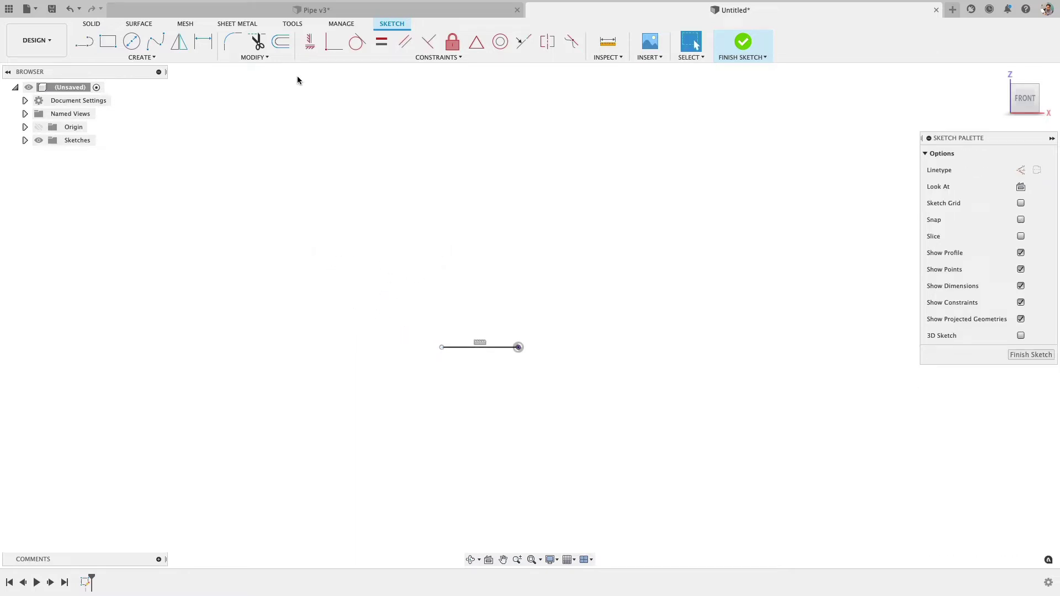
# - Add a quarter tangent arc curving upward from the horizontal line's left end
pyautogui.click(154, 58)
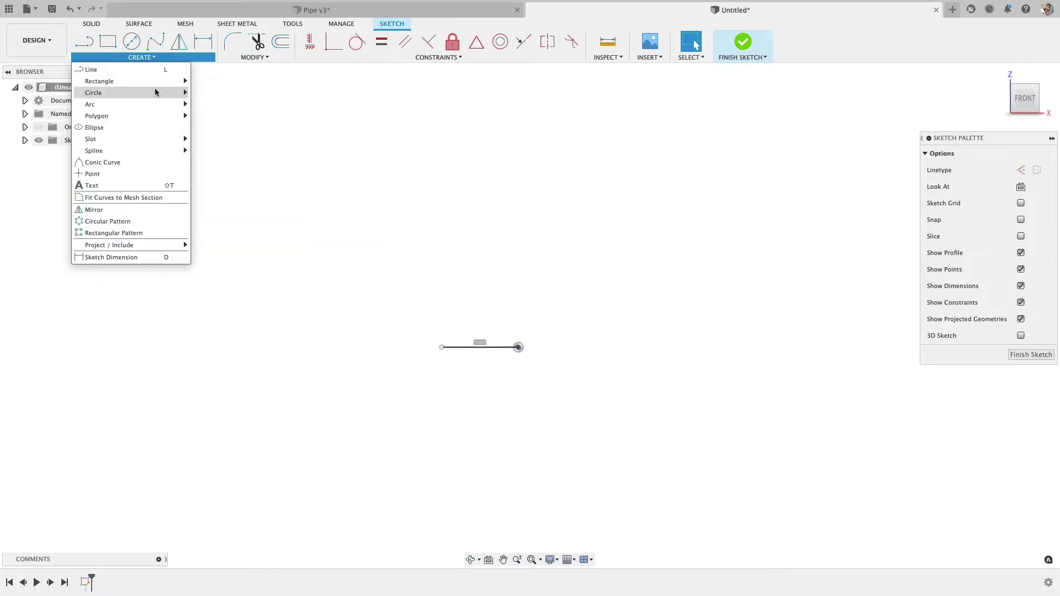
pyautogui.moveTo(156, 104)
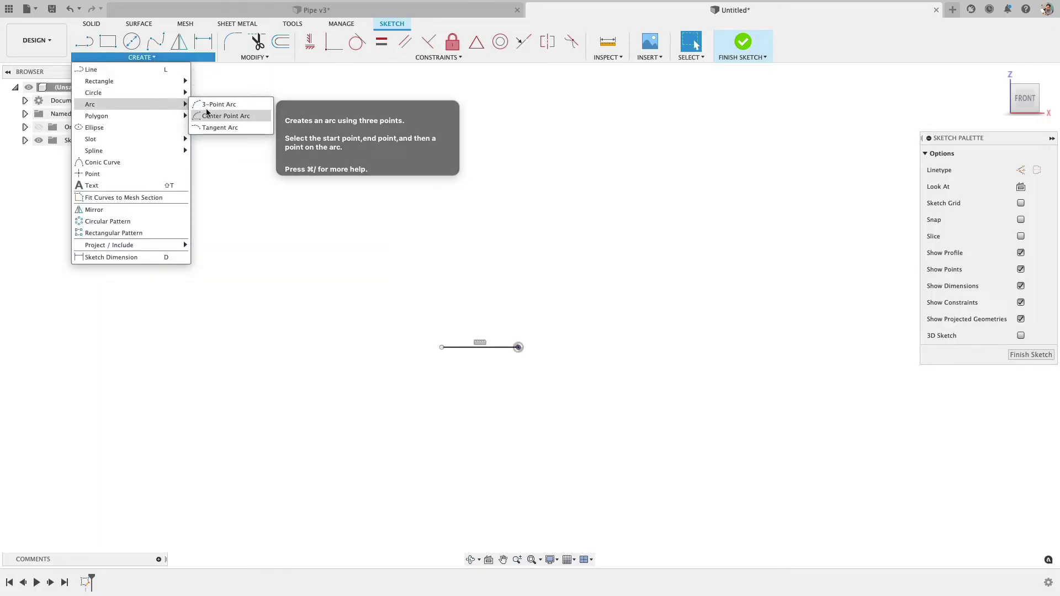
pyautogui.click(219, 128)
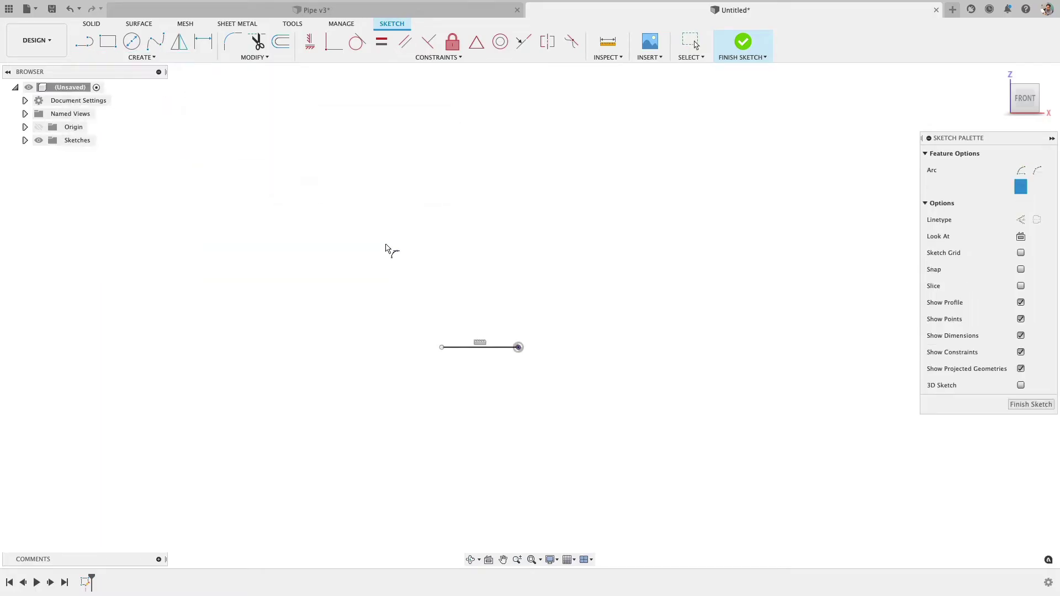
pyautogui.click(442, 347)
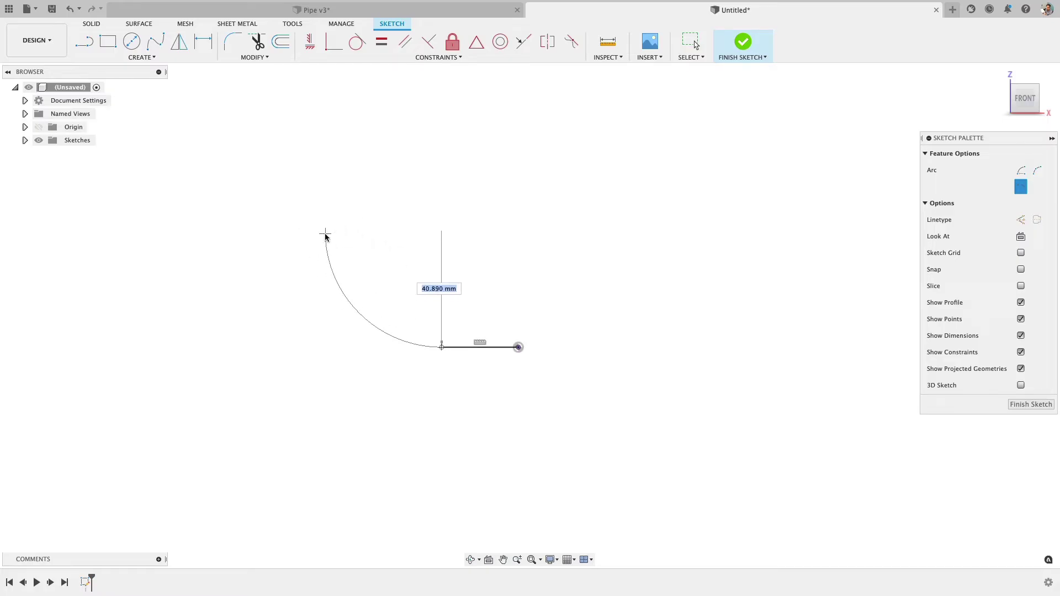
pyautogui.click(325, 235)
pyautogui.press('Escape')
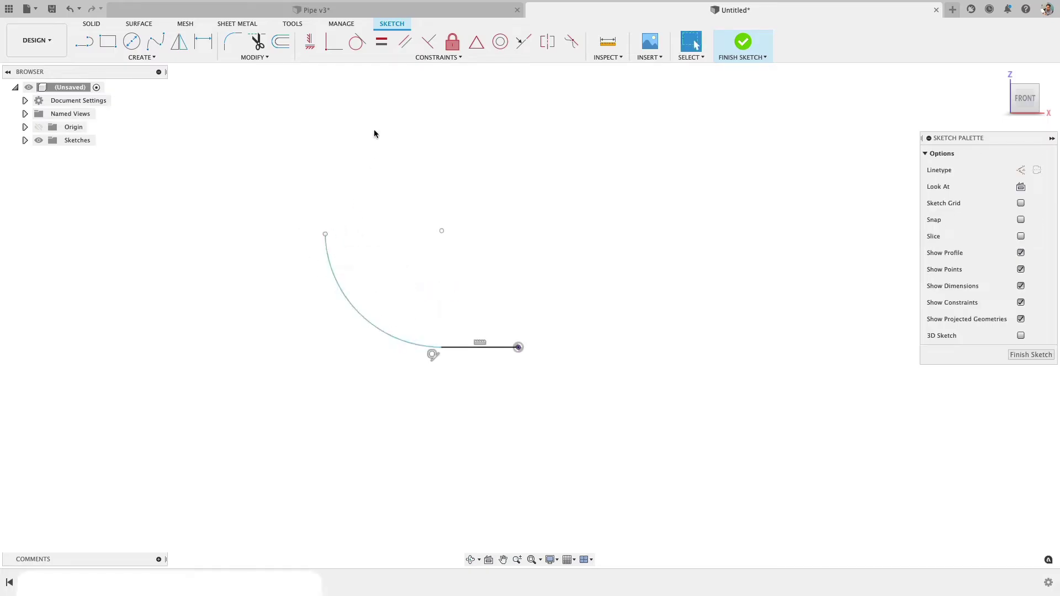
# - Draw a vertical line upward from the arc's top end
pyautogui.click(84, 41)
pyautogui.click(325, 234)
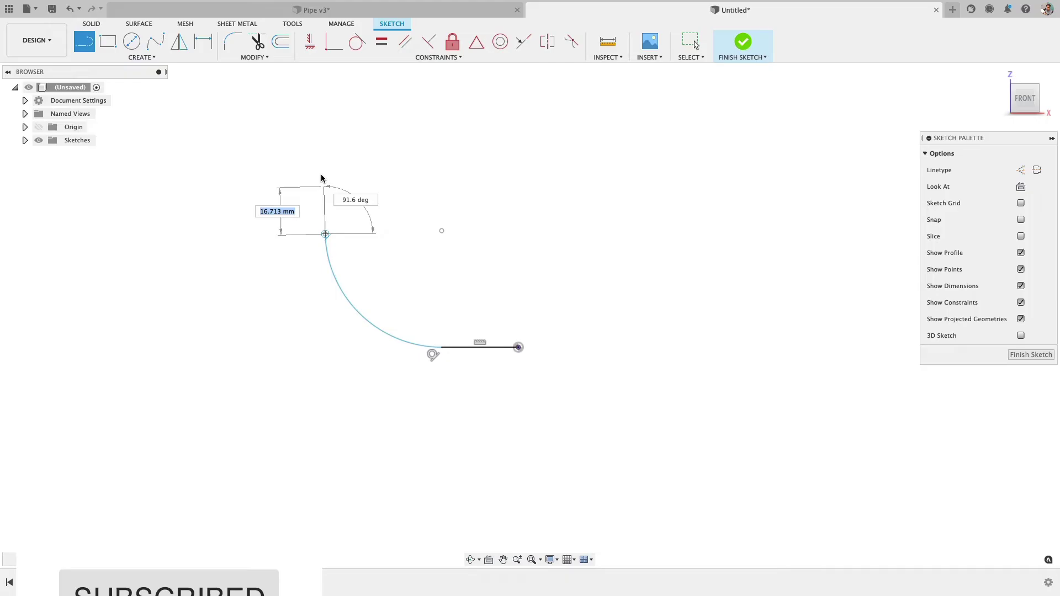
pyautogui.click(325, 158)
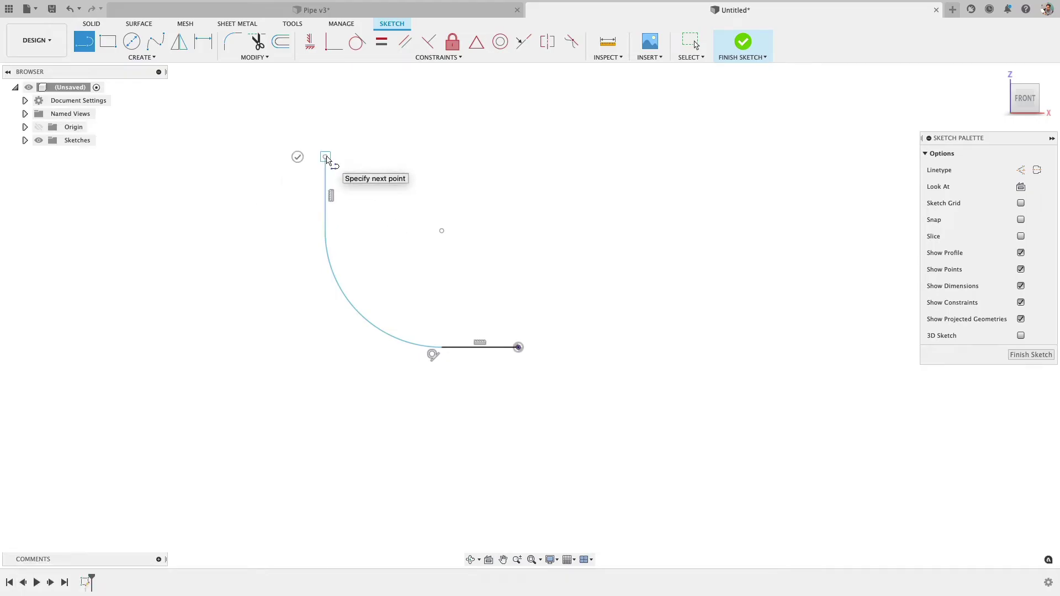
# - Make the horizontal and vertical lines equal in length
pyautogui.press('Escape')
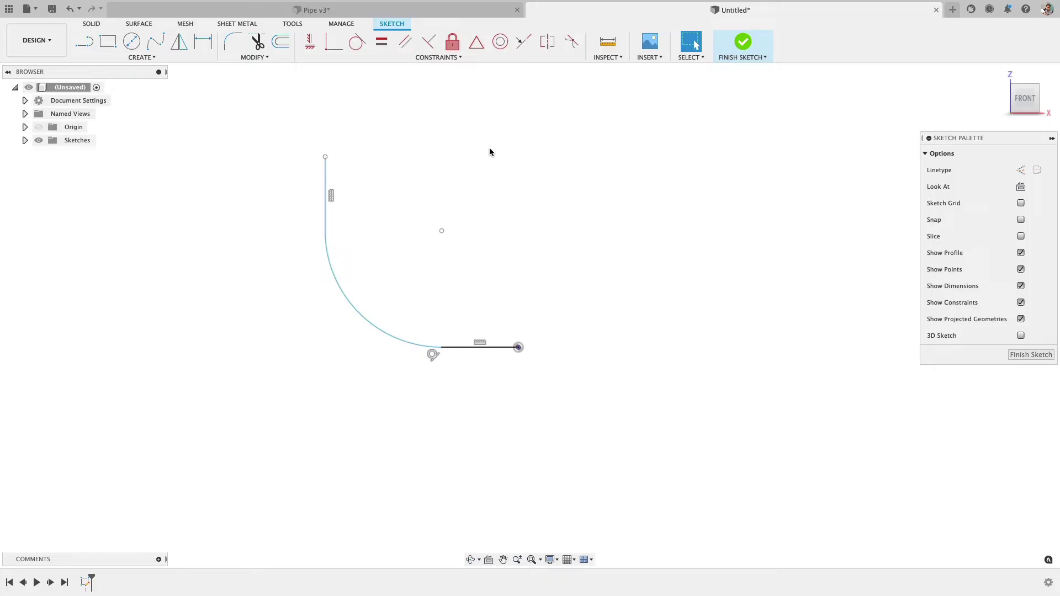
pyautogui.click(326, 192)
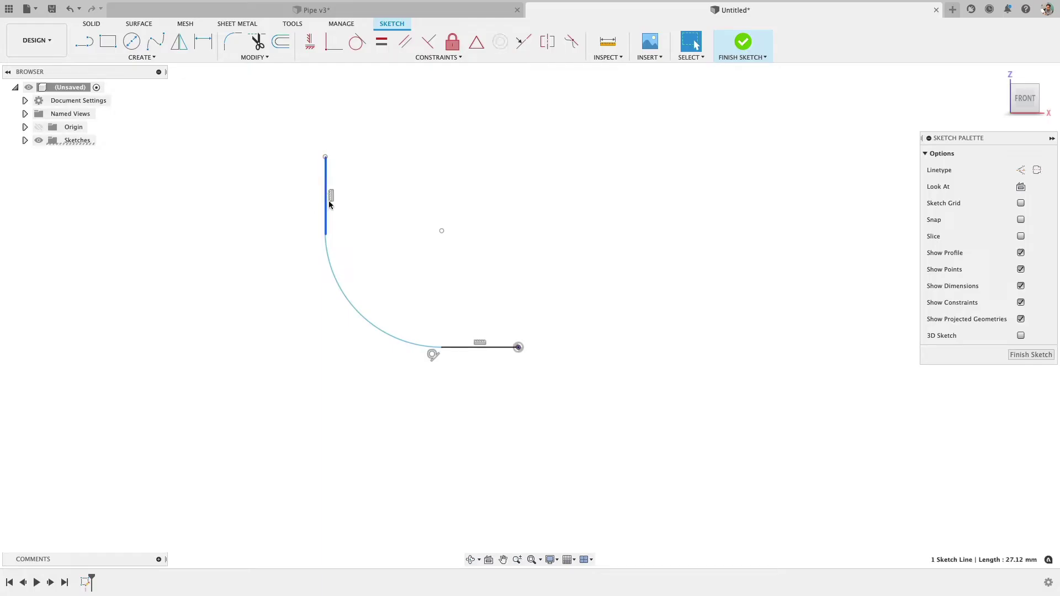
pyautogui.keyDown('shift'); pyautogui.click(488, 348); pyautogui.keyUp('shift')
pyautogui.rightClick(486, 347)
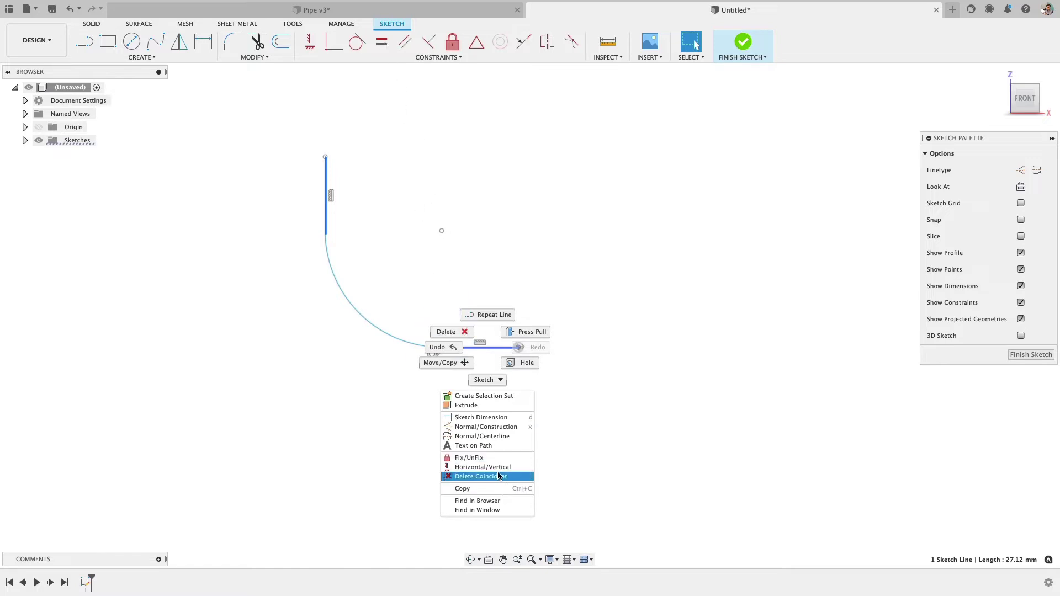
pyautogui.click(614, 356)
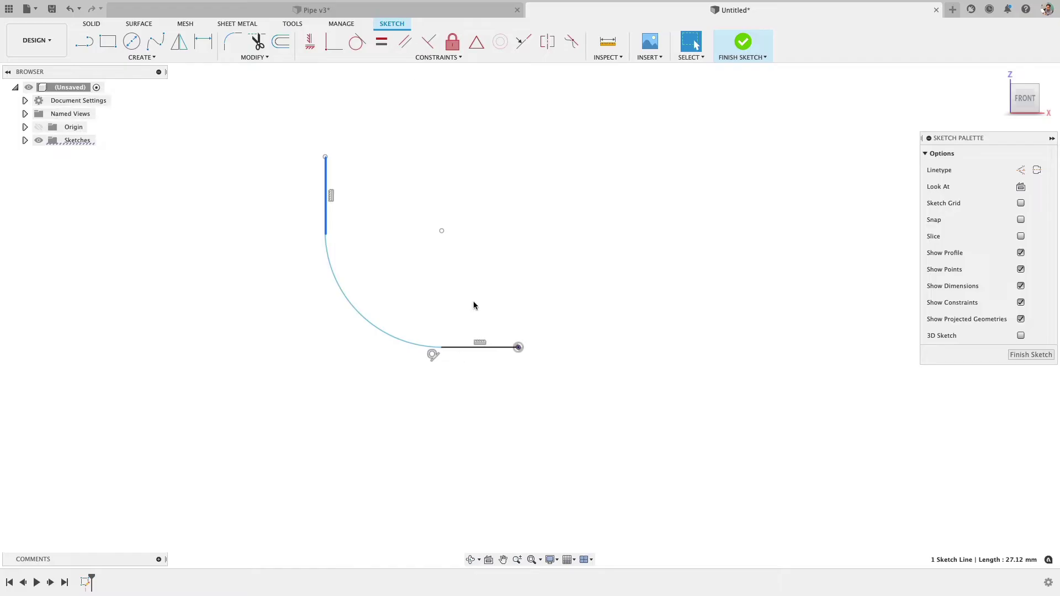
pyautogui.keyDown('shift'); pyautogui.click(465, 346); pyautogui.keyUp('shift')
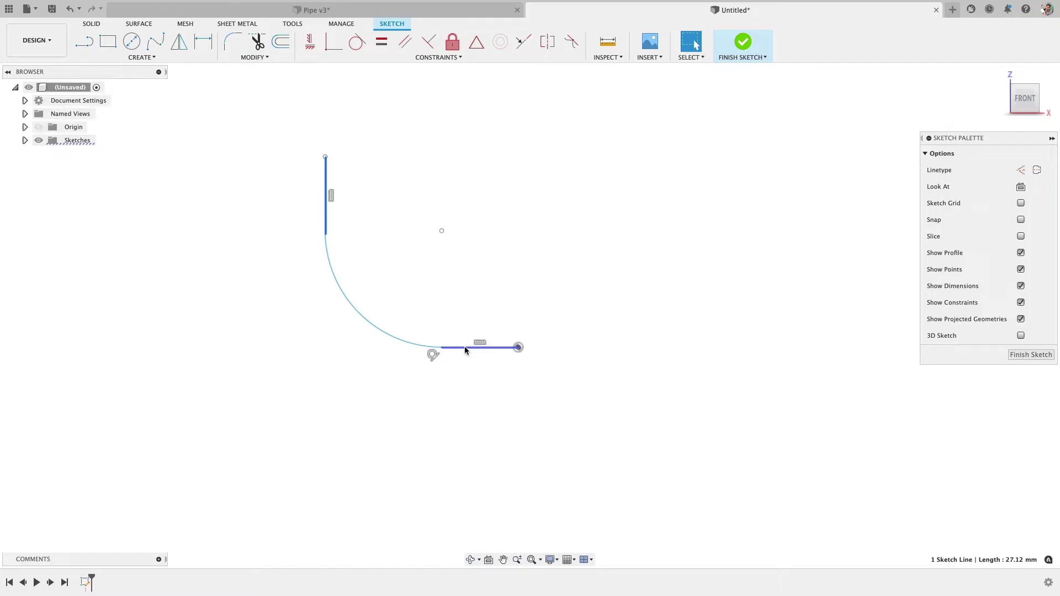
pyautogui.click(387, 46)
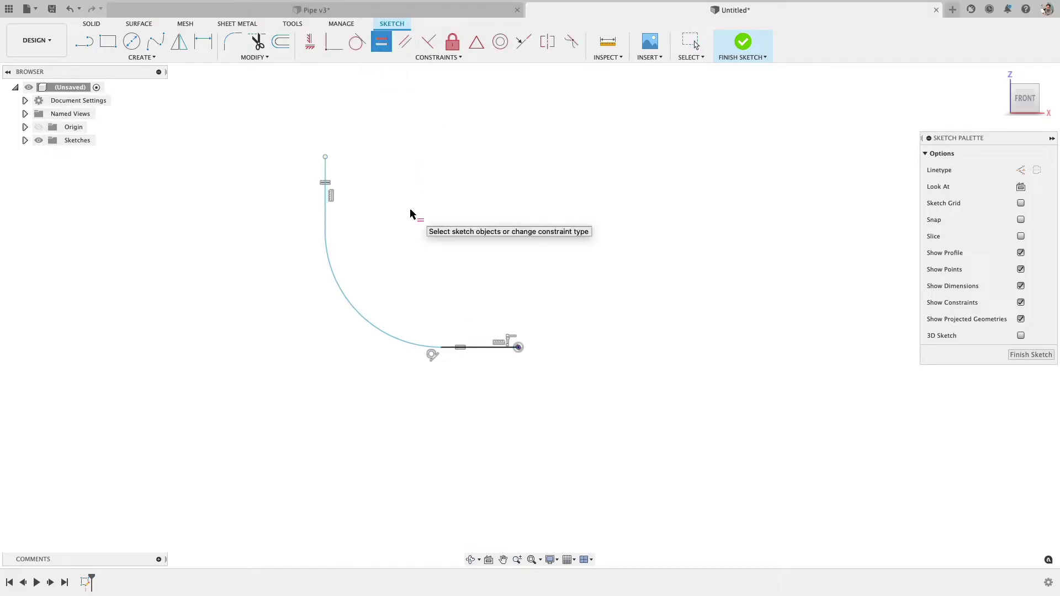
pyautogui.press('Escape')
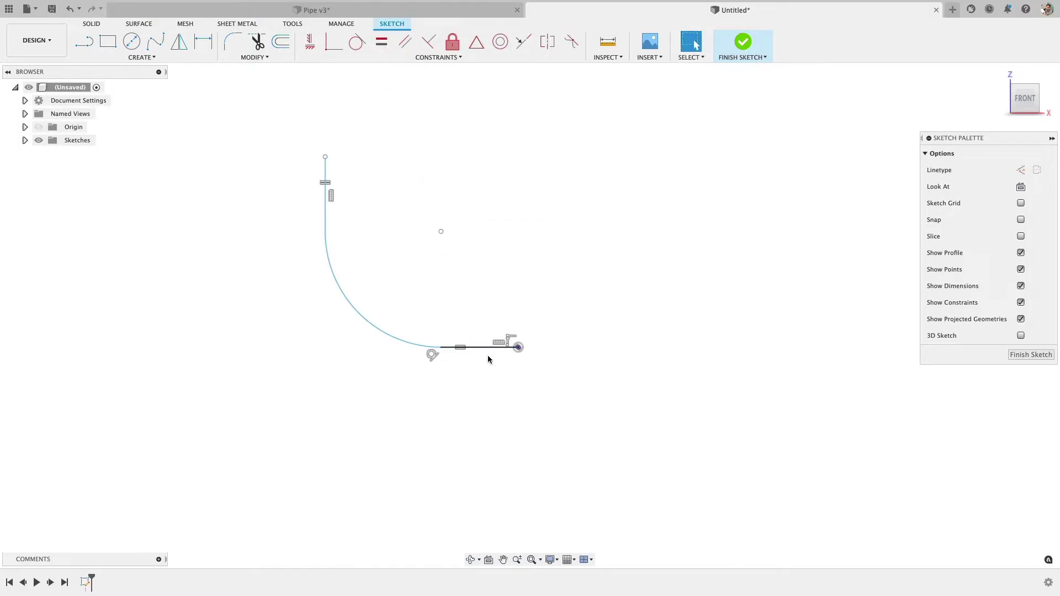
# - Make the vertical line tangent to the arc and drag its endpoint to test the constraints
pyautogui.click(357, 42)
pyautogui.click(325, 226)
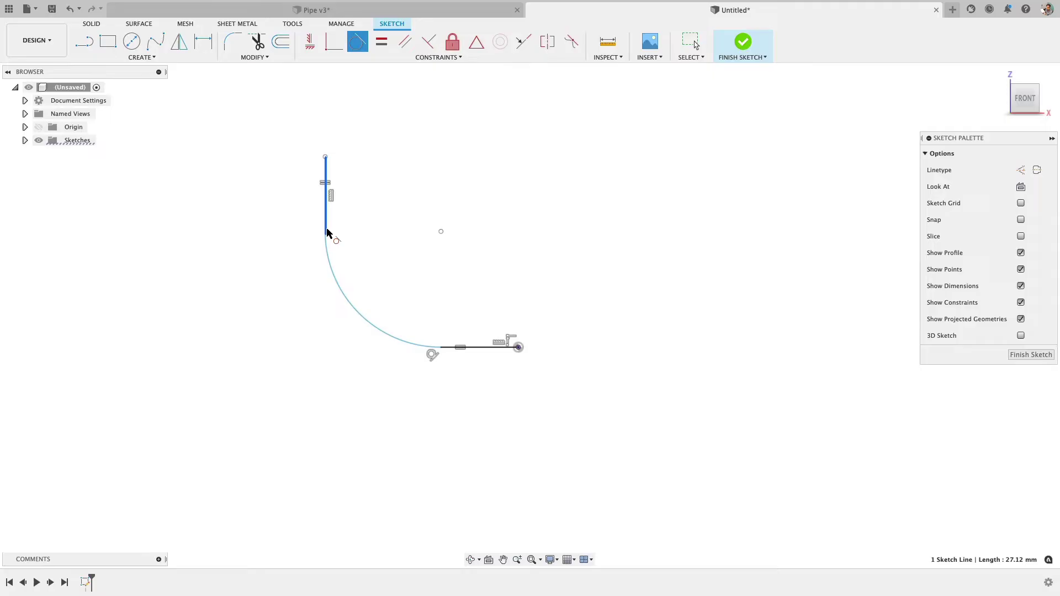
pyautogui.click(326, 239)
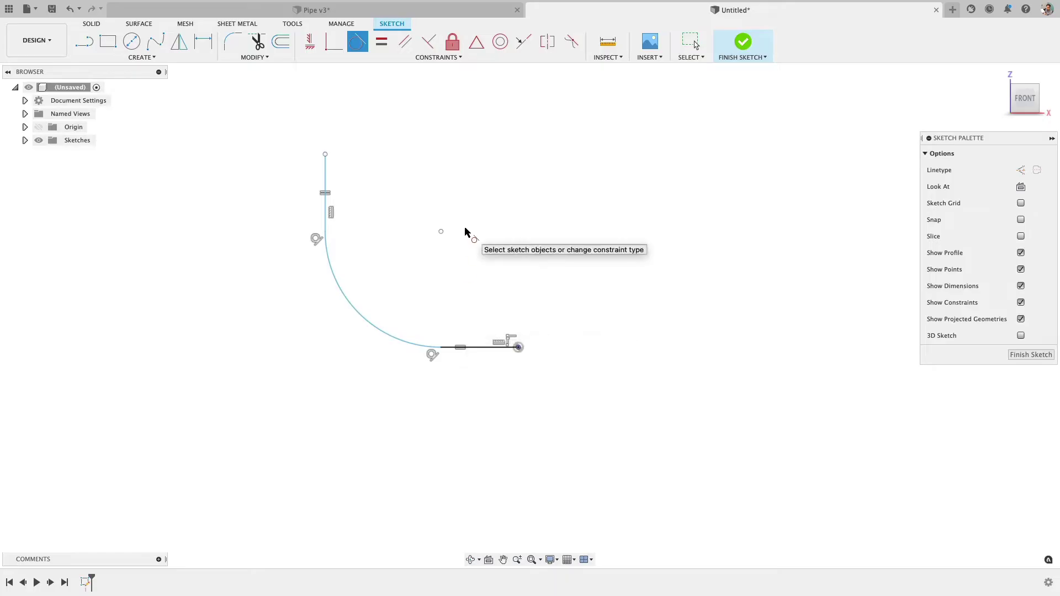
pyautogui.press('Escape')
pyautogui.moveTo(325, 154)
pyautogui.mouseDown()
pyautogui.moveTo(284, 154)
pyautogui.moveTo(353, 178)
pyautogui.moveTo(331, 165)
pyautogui.moveTo(334, 189)
pyautogui.moveTo(359, 200)
pyautogui.mouseUp()
# - Dimension the arc radius to 260 mm and the vertical line to 145 mm
pyautogui.press('d')
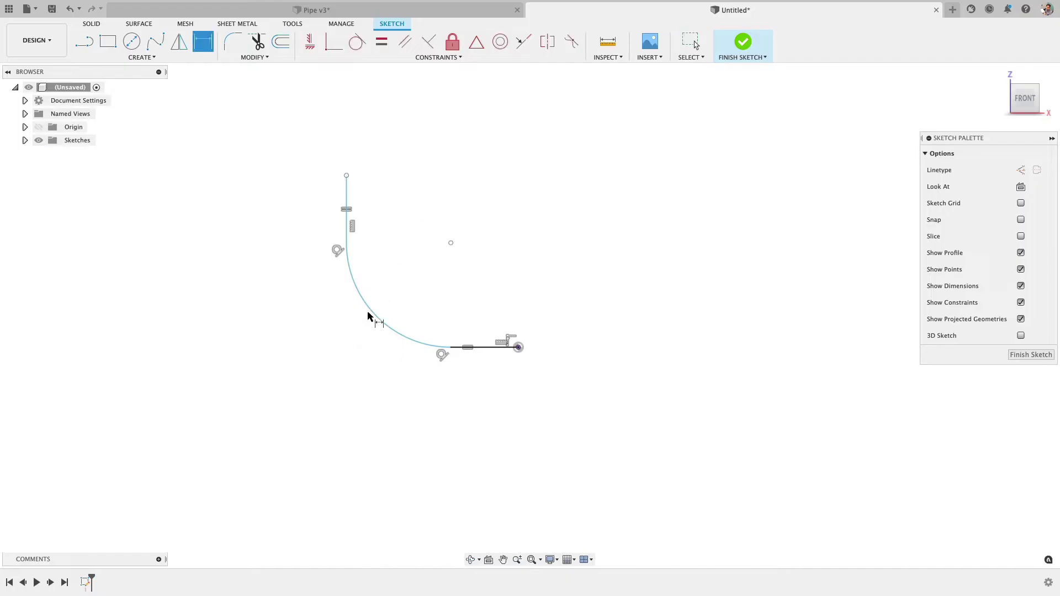
pyautogui.click(368, 317)
pyautogui.click(323, 369)
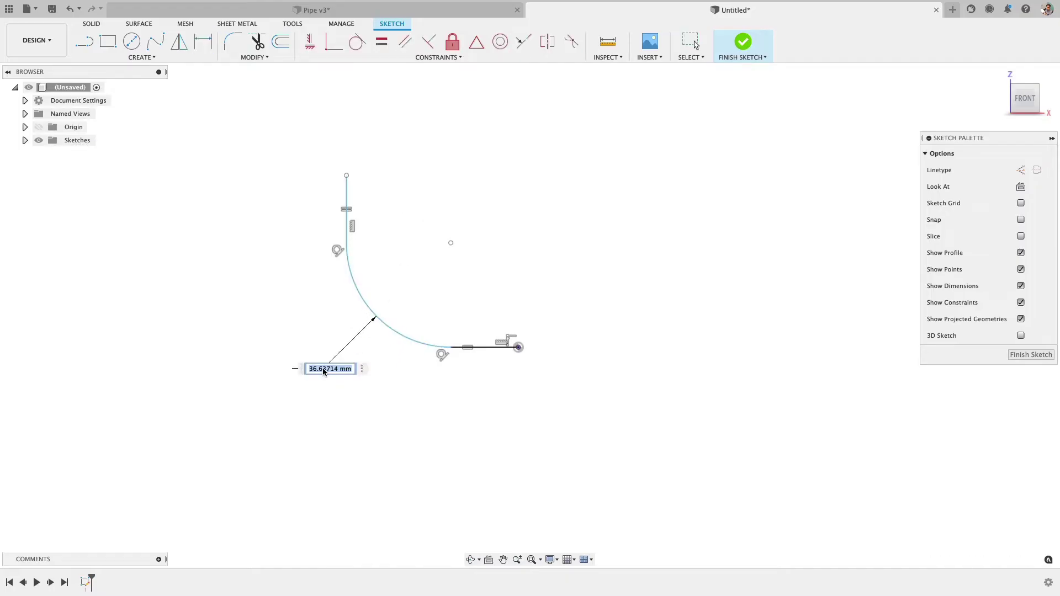
pyautogui.write('260')
pyautogui.press('Return')
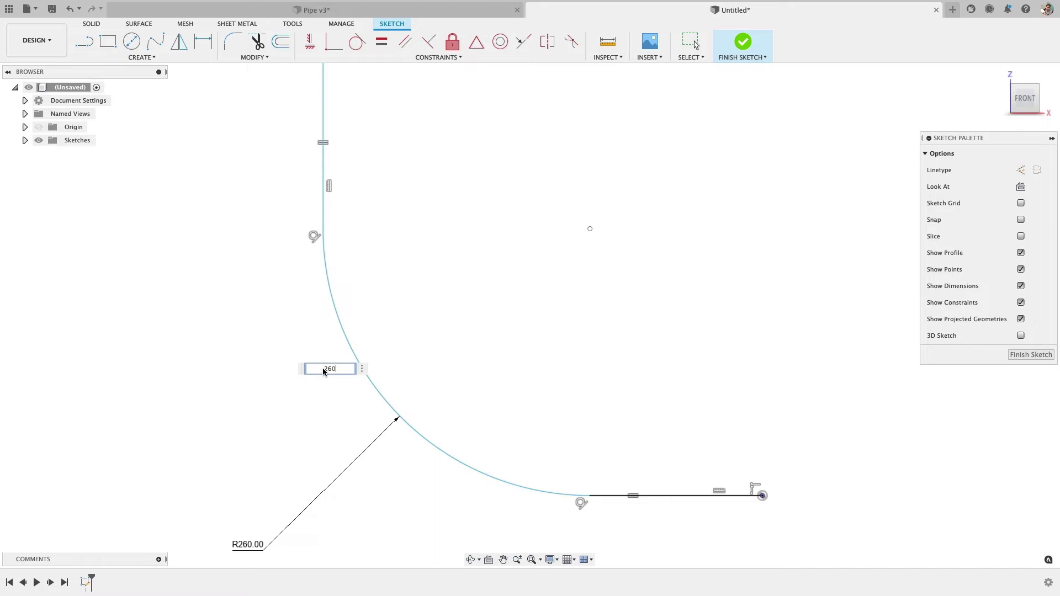
pyautogui.click(348, 124)
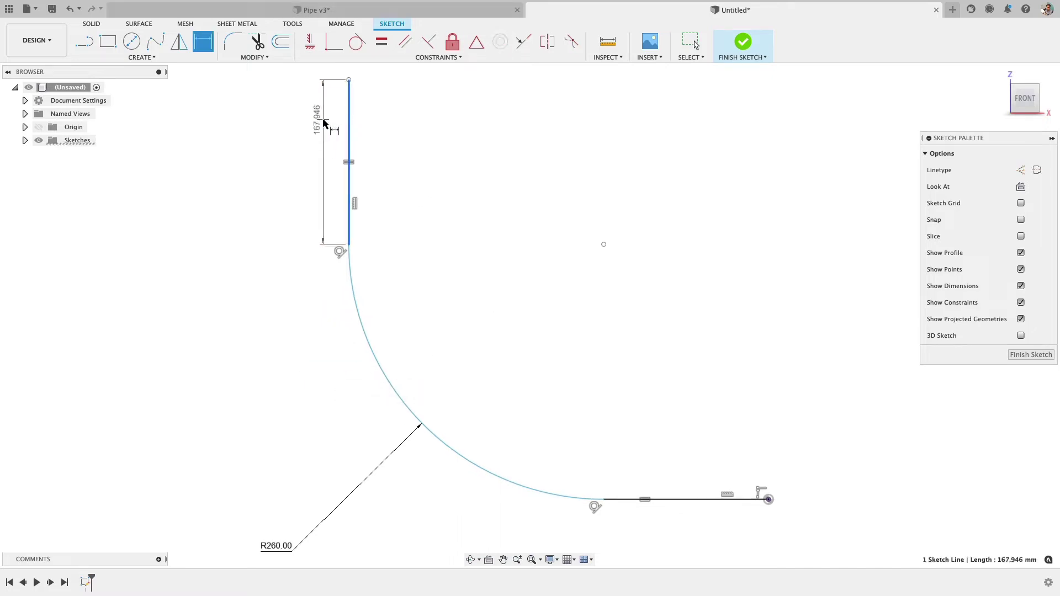
pyautogui.click(318, 122)
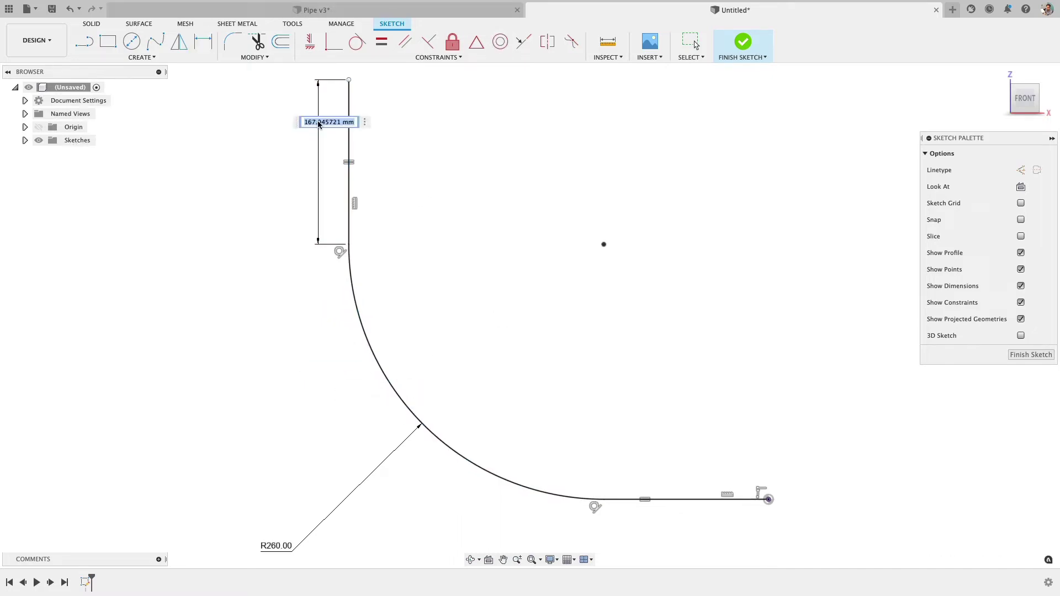
pyautogui.write('145')
pyautogui.press('Return')
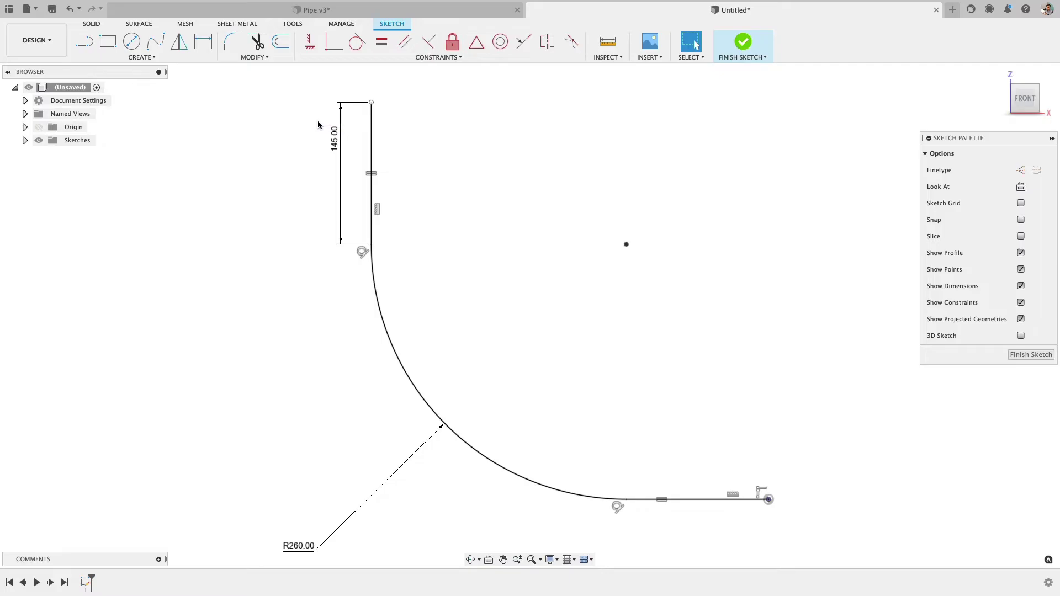
pyautogui.scroll(2, 597, 352)
pyautogui.scroll(-5, 597, 351)
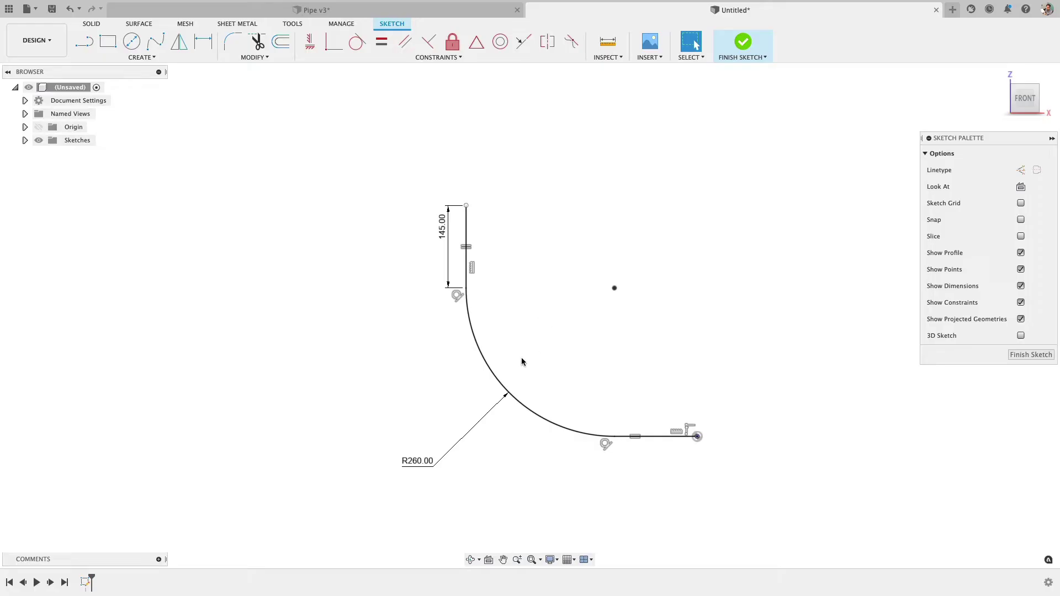
# - Finish the path sketch and start a new sketch on the plane perpendicular to the path end
pyautogui.click(1030, 354)
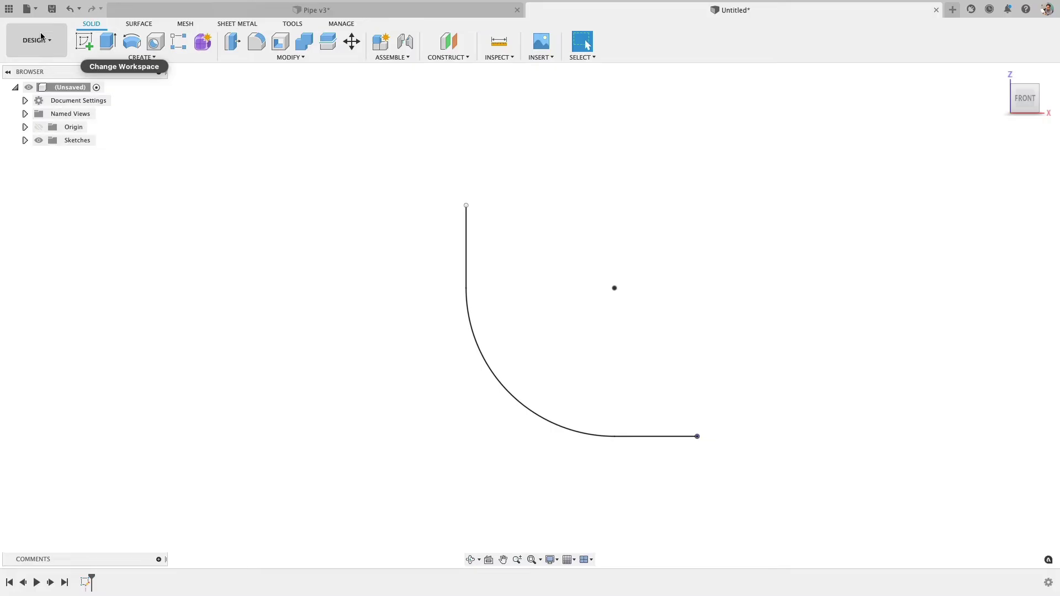
pyautogui.click(95, 44)
pyautogui.moveTo(779, 426)
pyautogui.keyDown('shift'); pyautogui.mouseDown(button='middle')
pyautogui.moveTo(720, 433)
pyautogui.moveTo(696, 459)
pyautogui.moveTo(714, 461)
pyautogui.mouseUp(button='middle'); pyautogui.keyUp('shift')
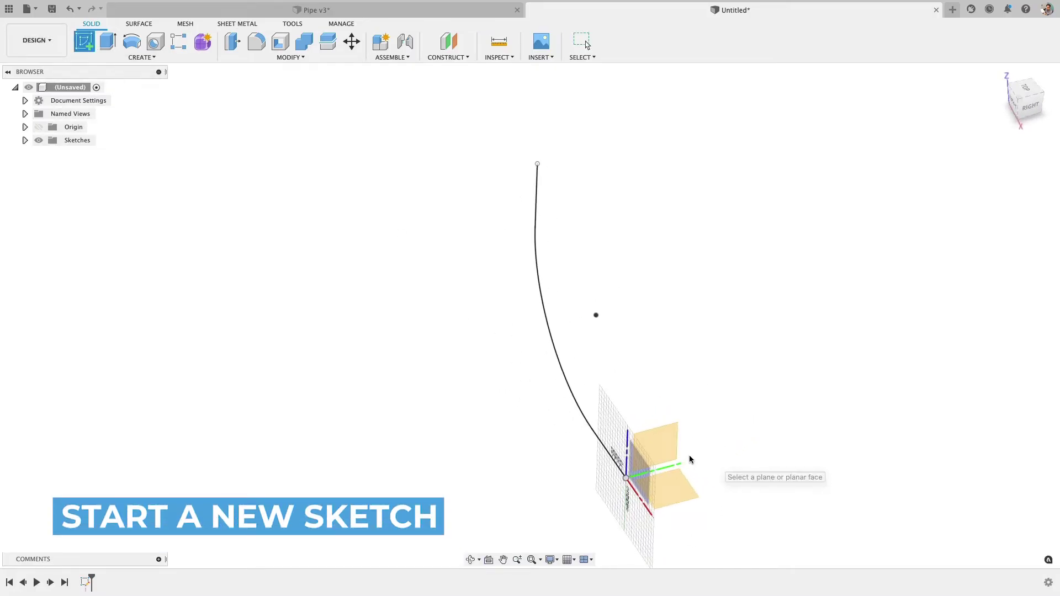
pyautogui.click(690, 456)
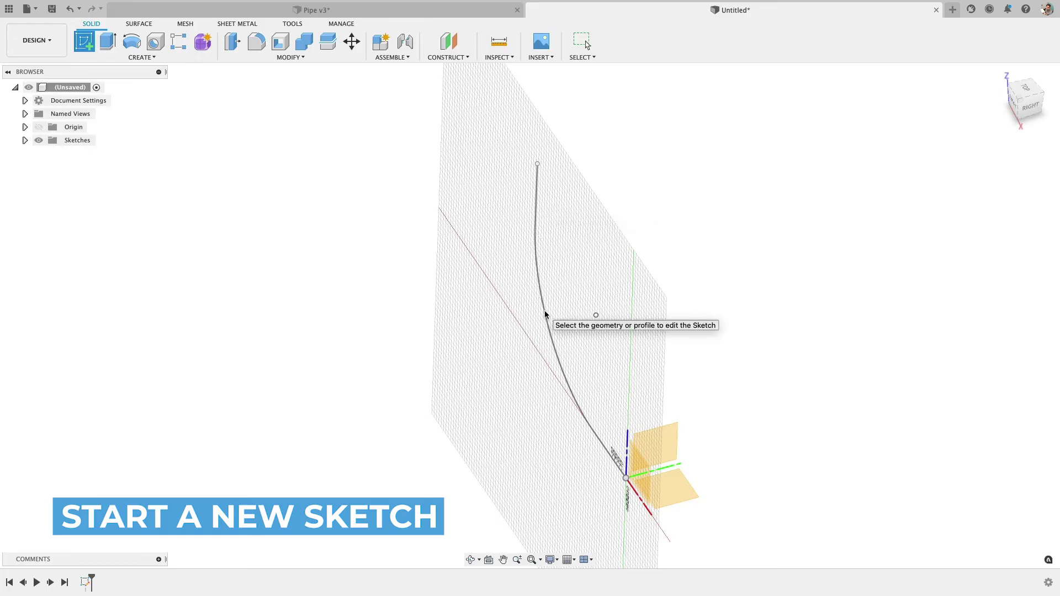
pyautogui.click(658, 455)
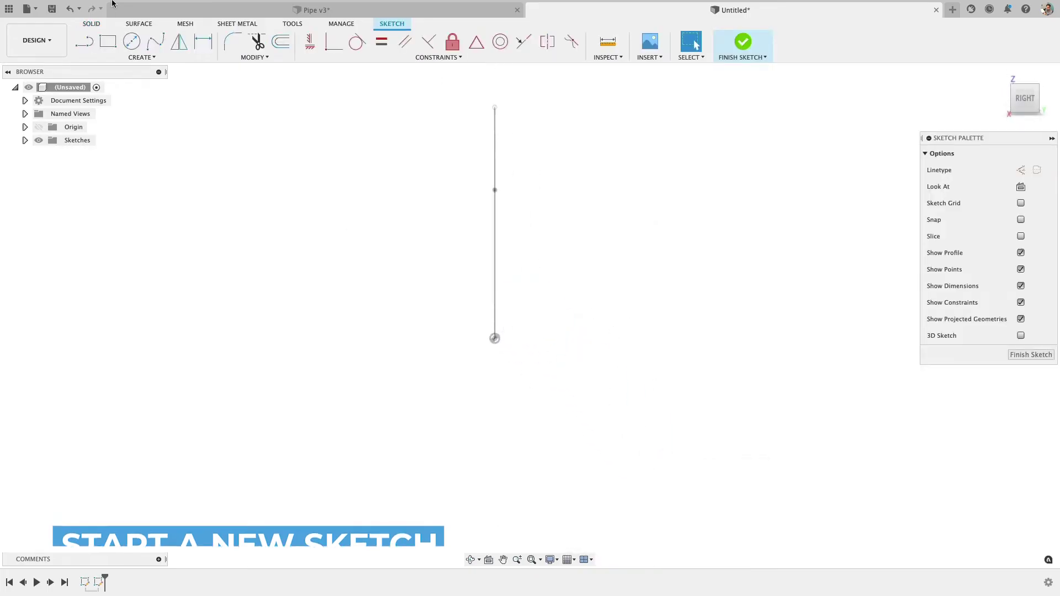
# - Draw two concentric circles centred on the path's end point
pyautogui.click(131, 41)
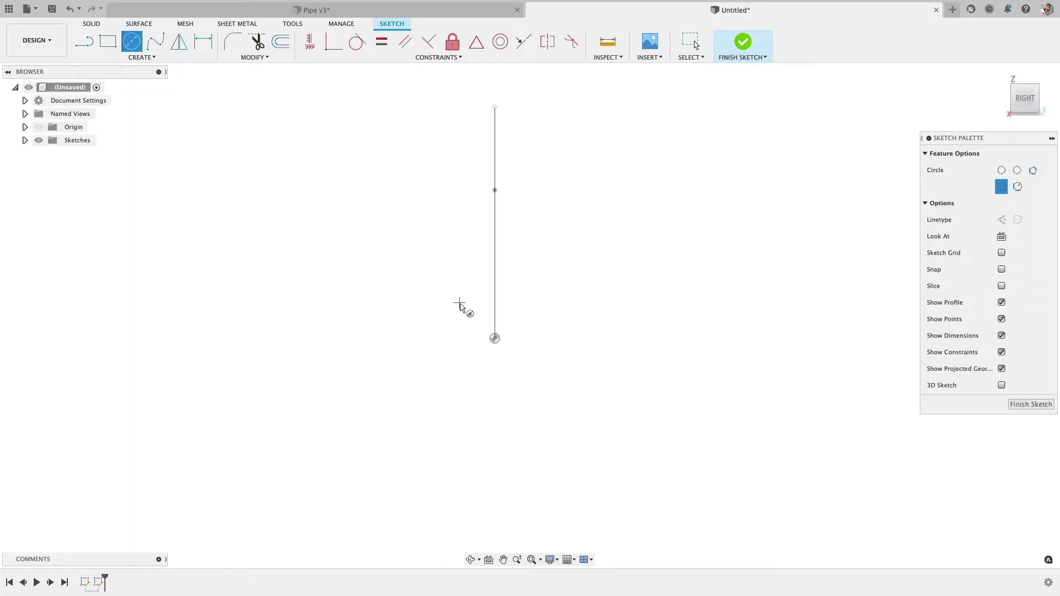
pyautogui.click(495, 338)
pyautogui.click(436, 260)
pyautogui.moveTo(473, 338)
pyautogui.keyDown('shift'); pyautogui.mouseDown(button='middle')
pyautogui.moveTo(516, 338)
pyautogui.moveTo(504, 291)
pyautogui.mouseUp(button='middle'); pyautogui.keyUp('shift')
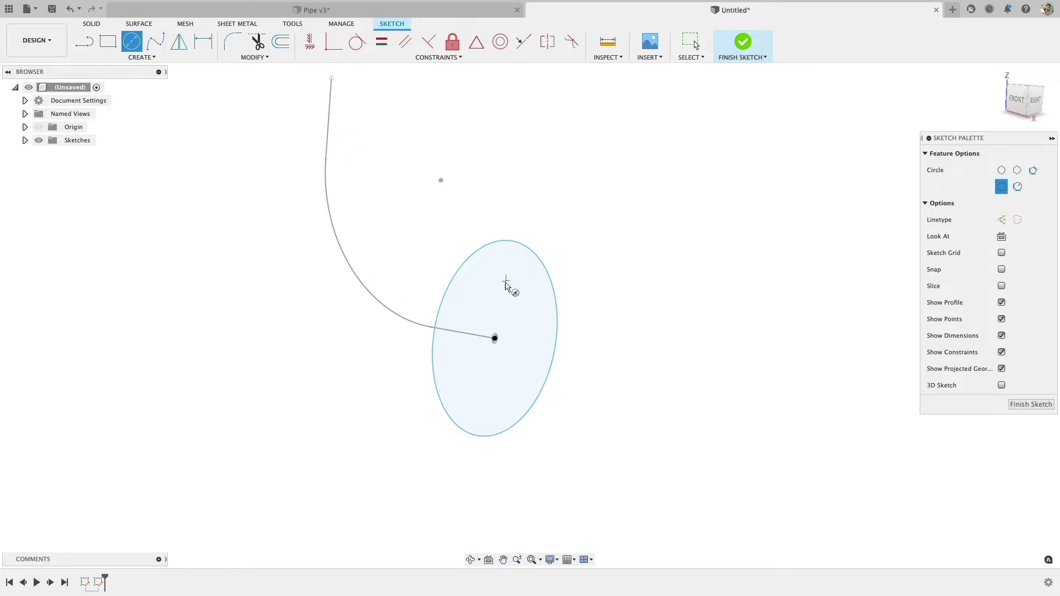
pyautogui.click(494, 338)
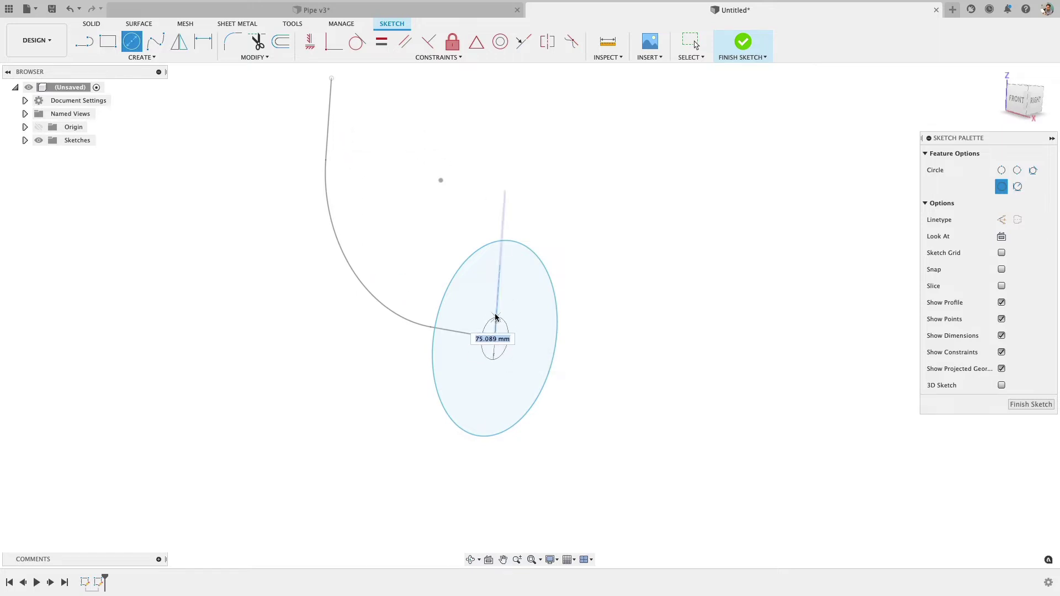
pyautogui.click(508, 288)
pyautogui.press('Escape')
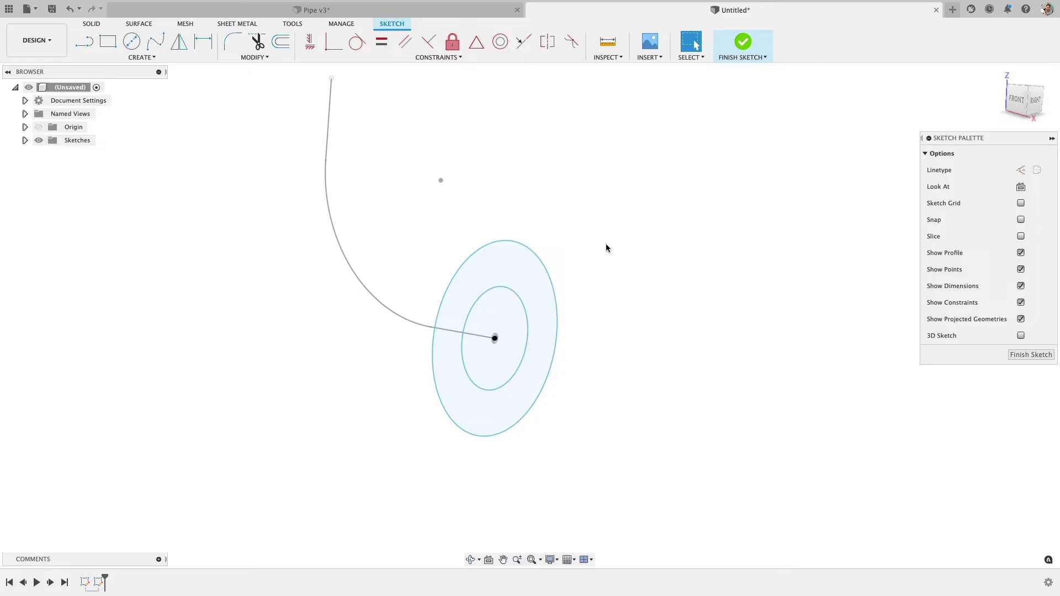
# - Dimension the circles to 280 mm and 200 mm diameter and finish the sketch
pyautogui.press('d')
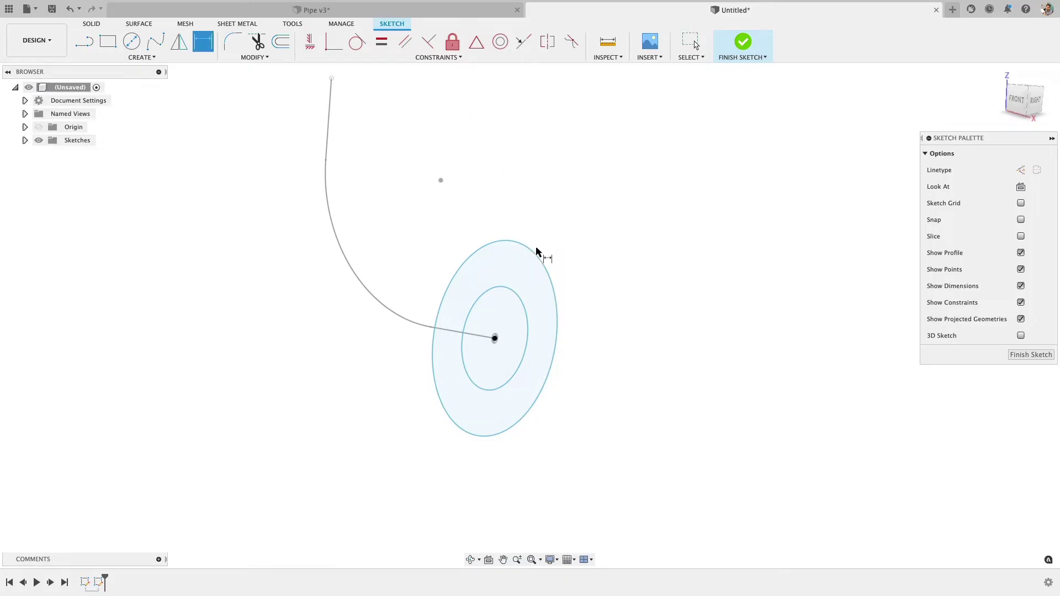
pyautogui.click(537, 259)
pyautogui.click(553, 217)
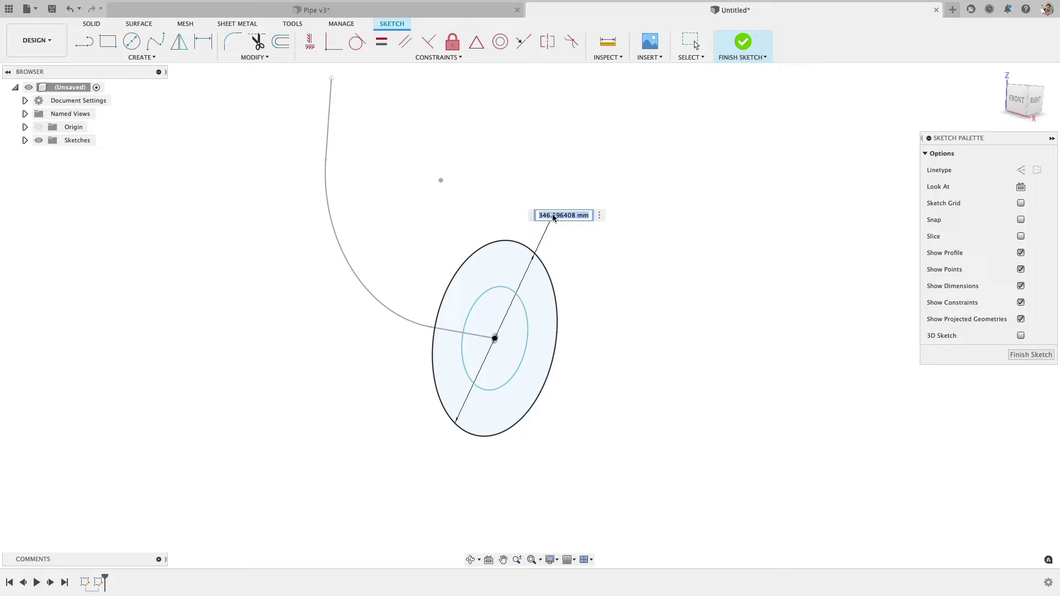
pyautogui.write('280')
pyautogui.press('Return')
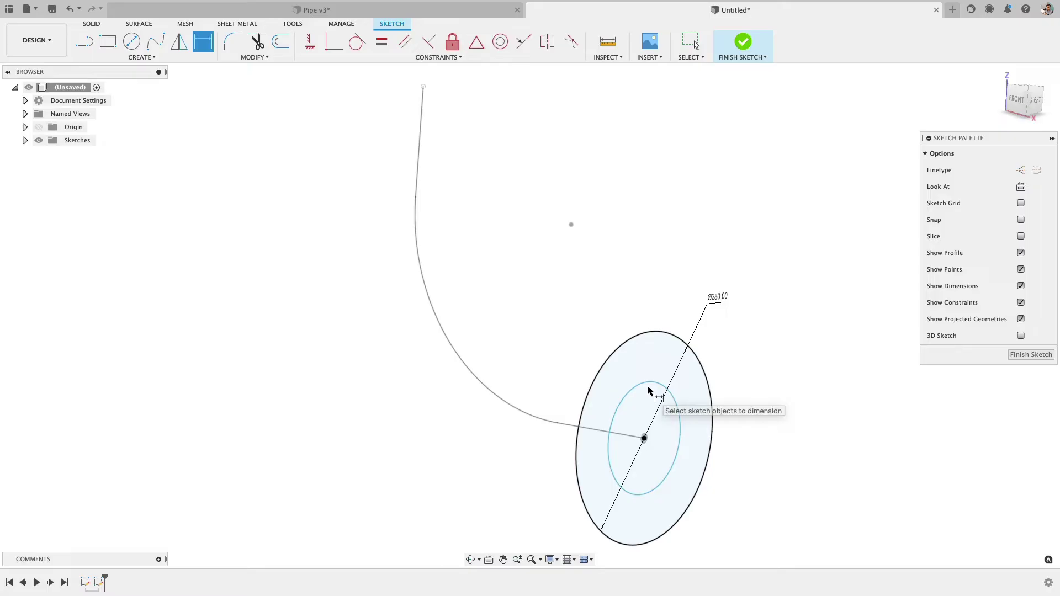
pyautogui.click(649, 387)
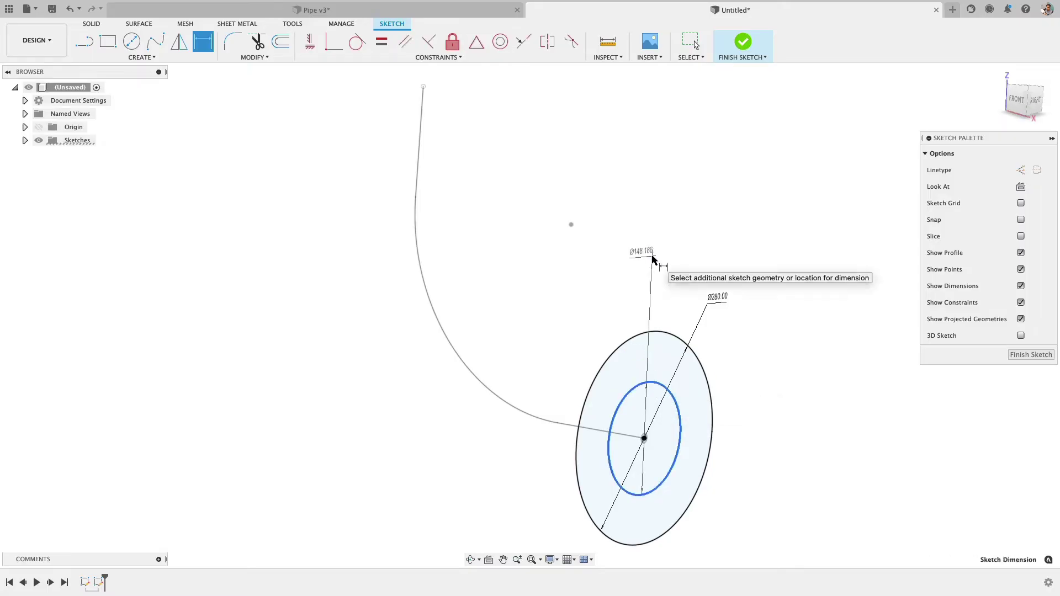
pyautogui.click(652, 259)
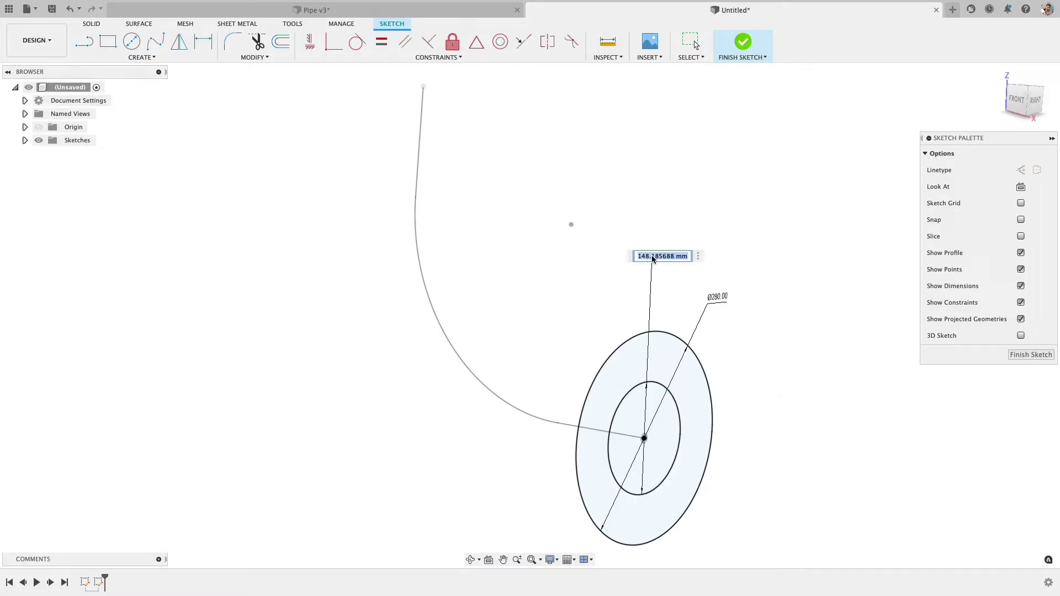
pyautogui.write('200')
pyautogui.press('Return')
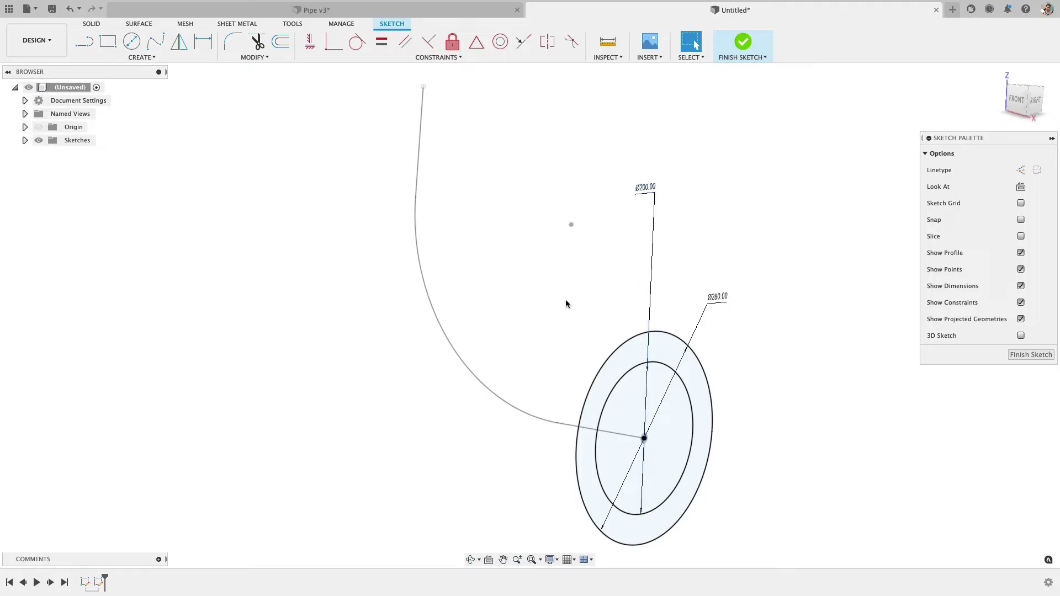
pyautogui.click(742, 41)
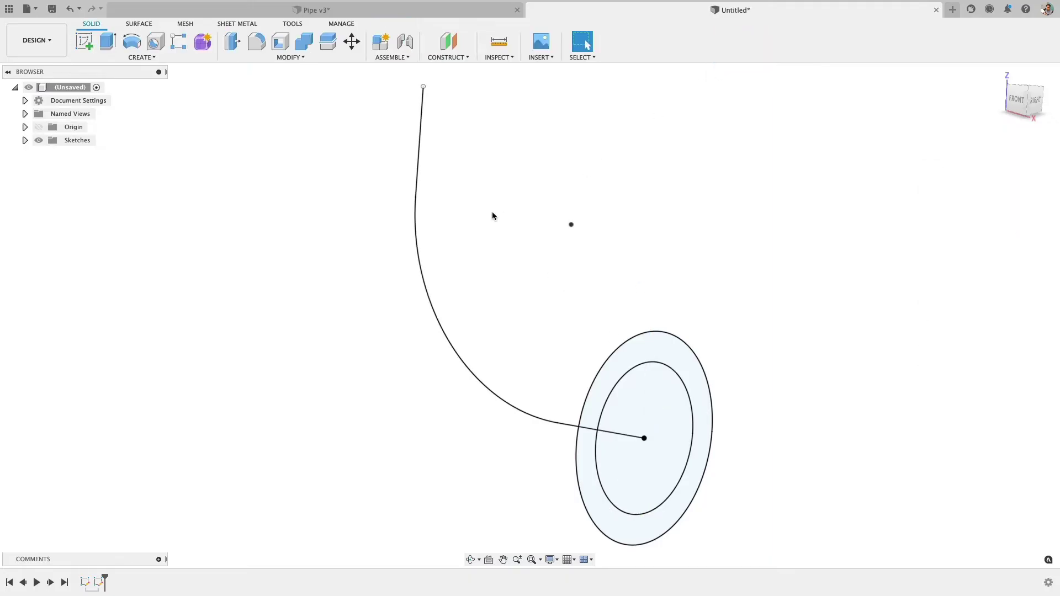
# - Sweep the 280/200 mm ring profile along the curved elbow path and orbit to check the pipe preview
pyautogui.write('s')
pyautogui.write('SWE')
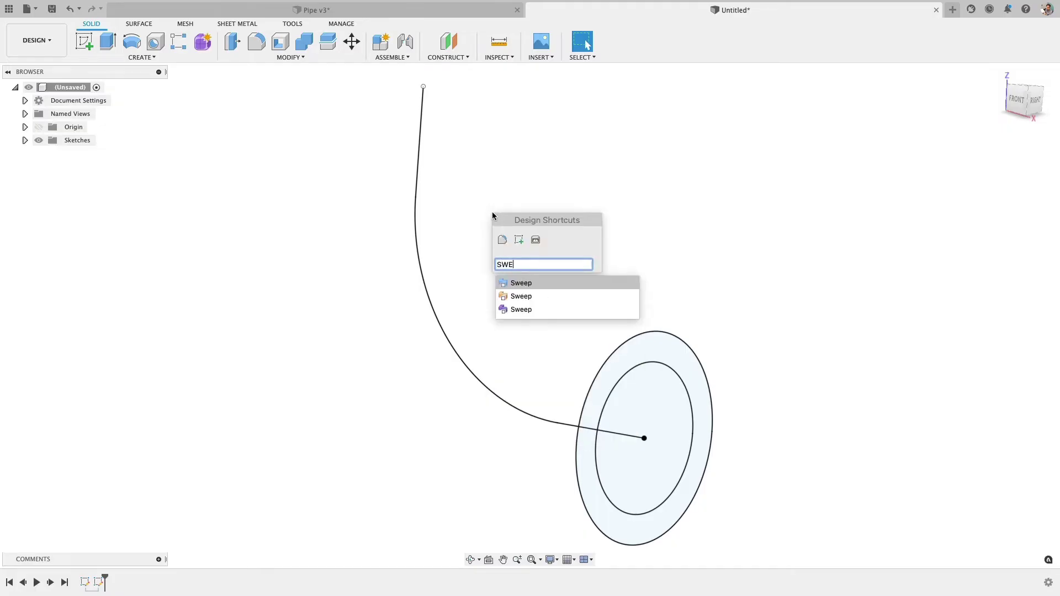
pyautogui.write('EP')
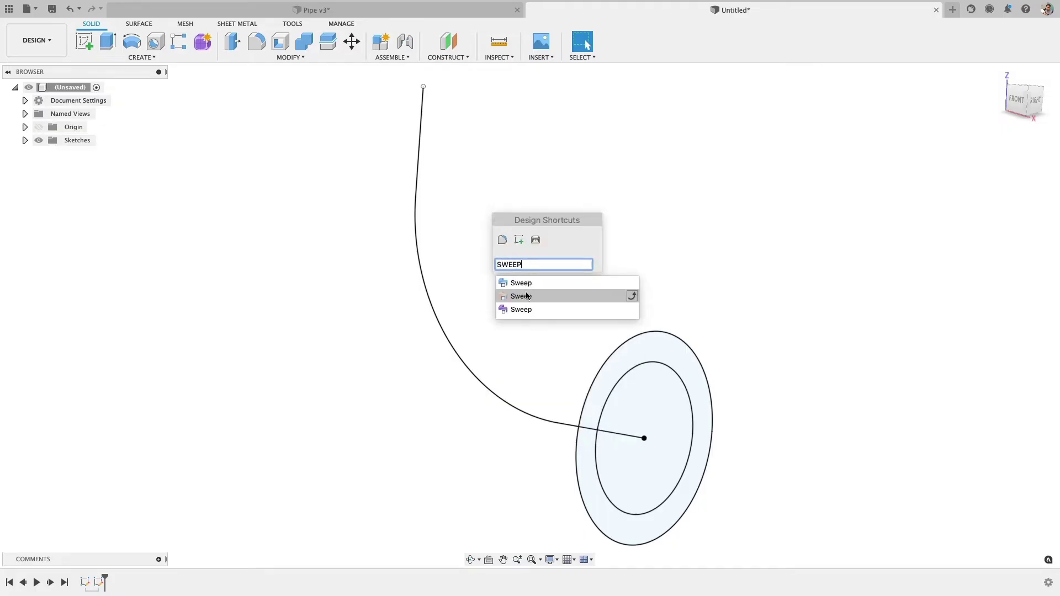
pyautogui.click(526, 296)
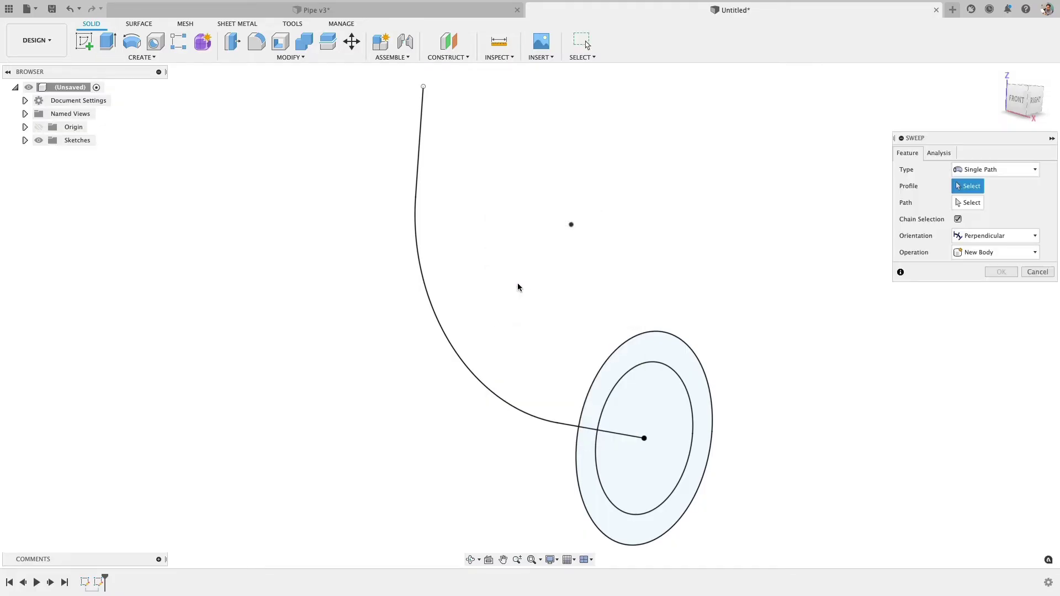
pyautogui.click(676, 358)
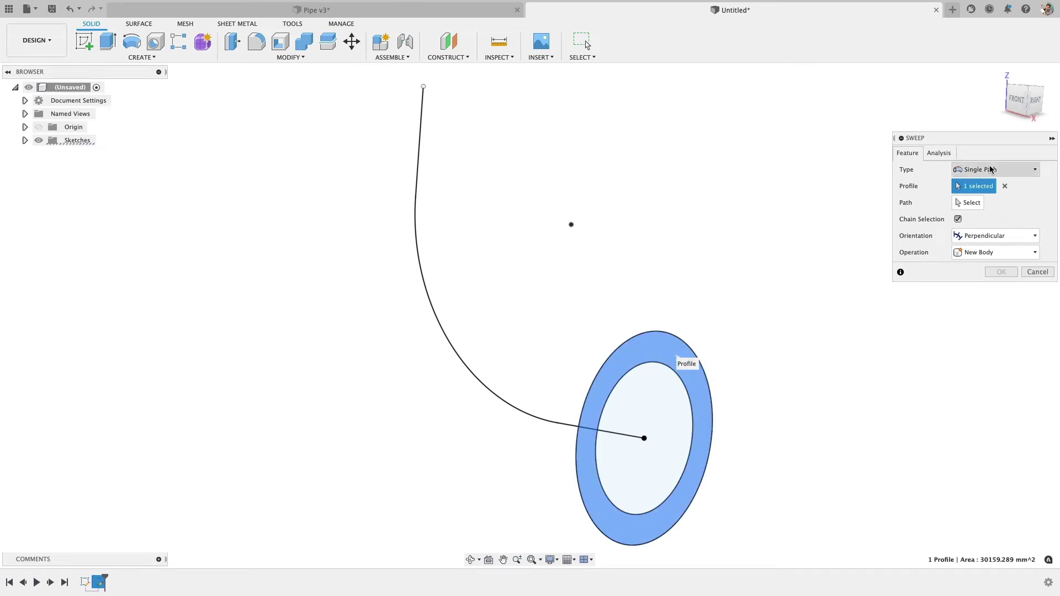
pyautogui.click(967, 204)
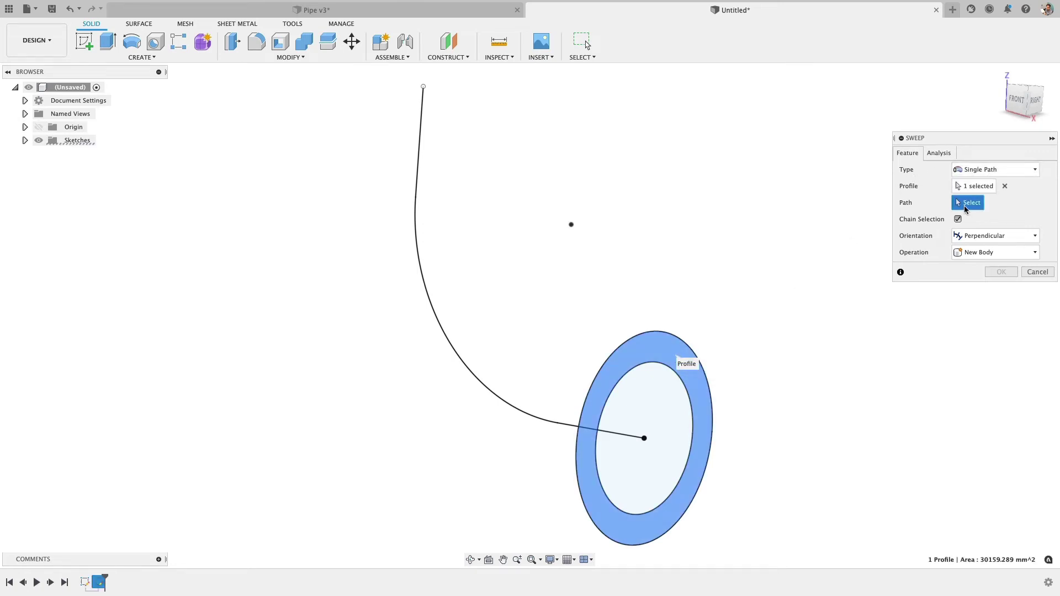
pyautogui.click(566, 428)
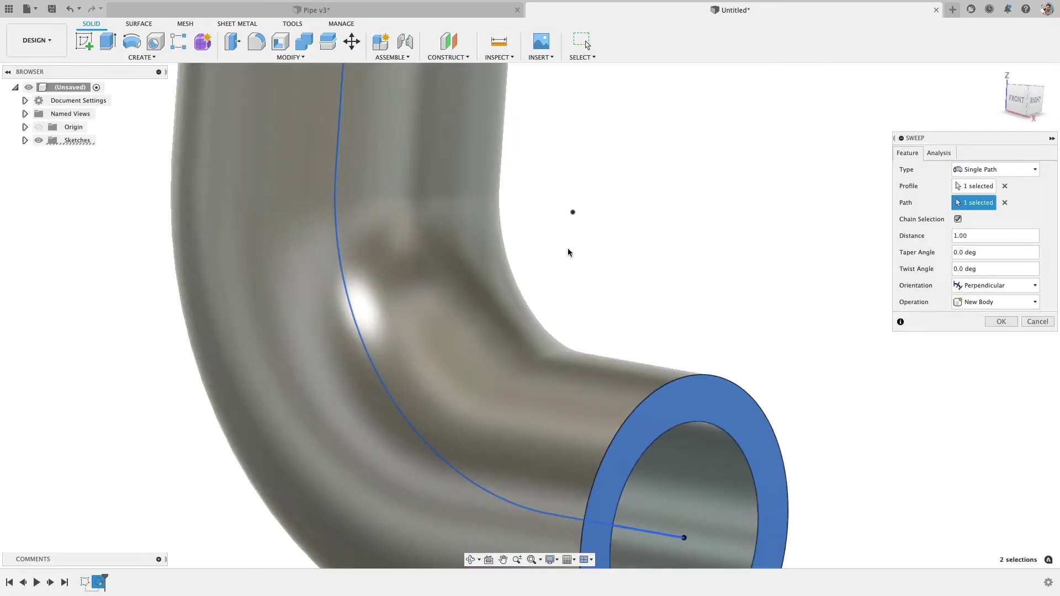
pyautogui.scroll(-5, 568, 252)
pyautogui.keyDown('shift'); pyautogui.moveTo(579, 239); pyautogui.dragTo(574, 283, button='middle'); pyautogui.keyUp('shift')
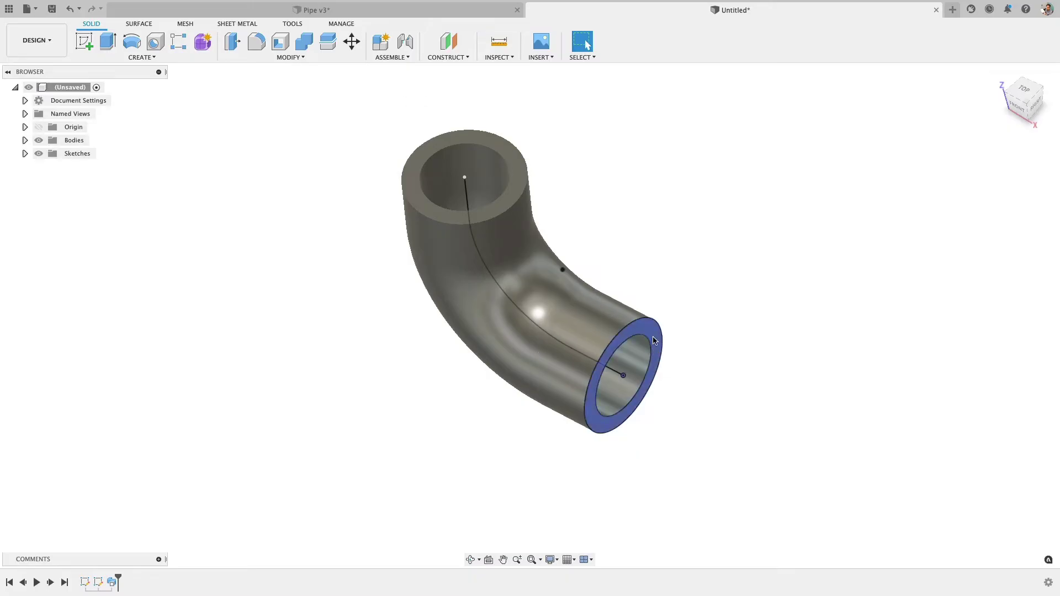
# - On the pipe's end face, draw a centre rectangle centred on the pipe axis
pyautogui.click(651, 364)
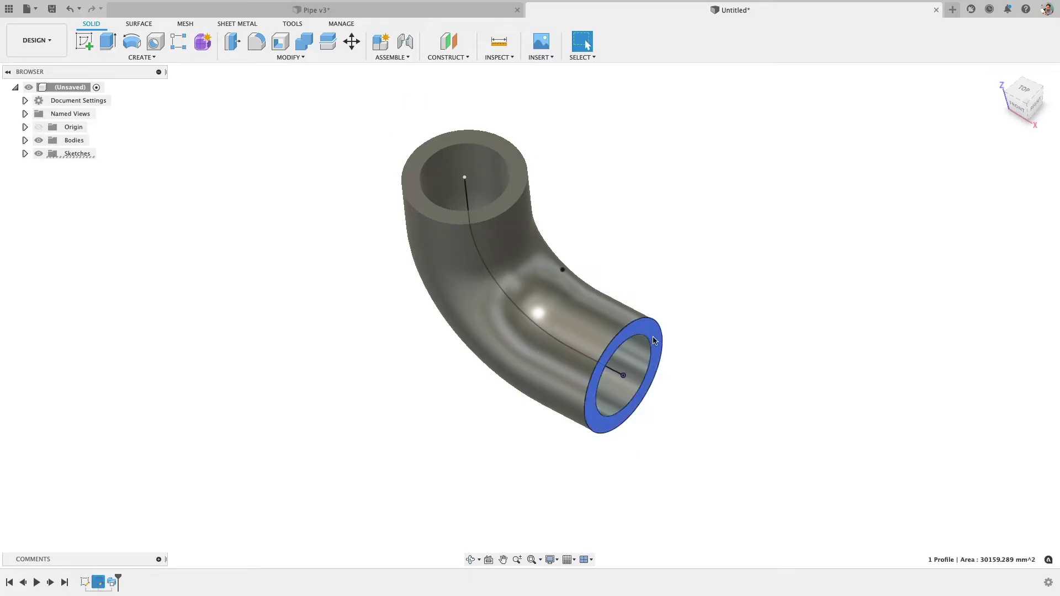
pyautogui.click(86, 39)
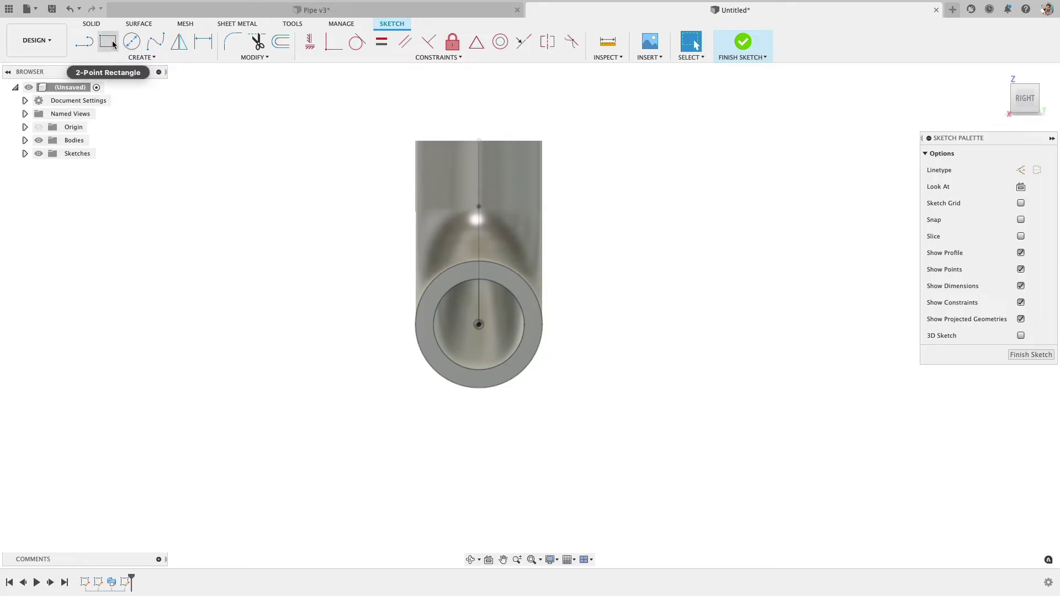
pyautogui.click(146, 58)
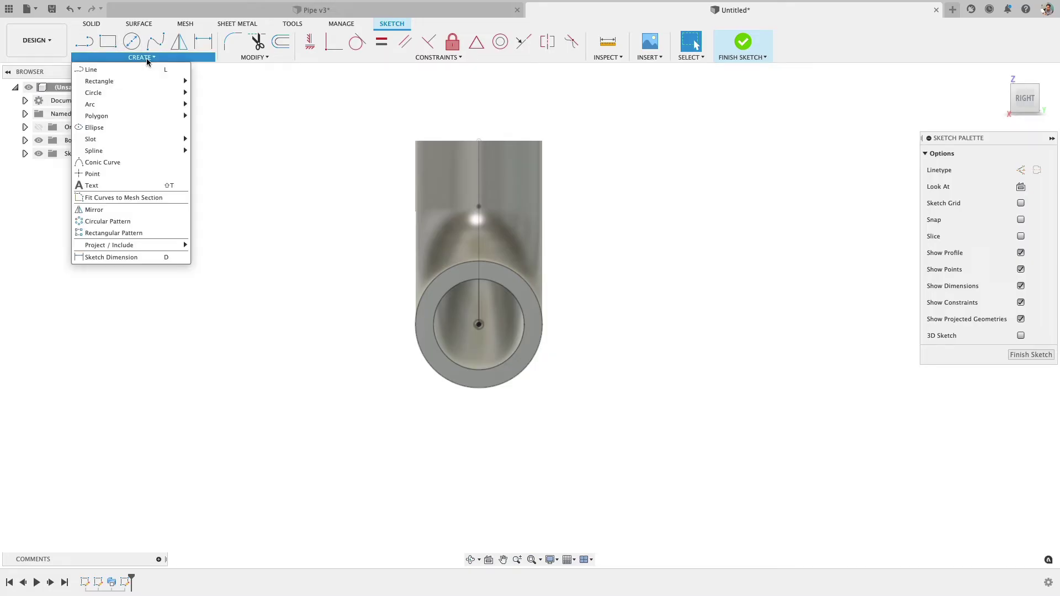
pyautogui.moveTo(148, 82)
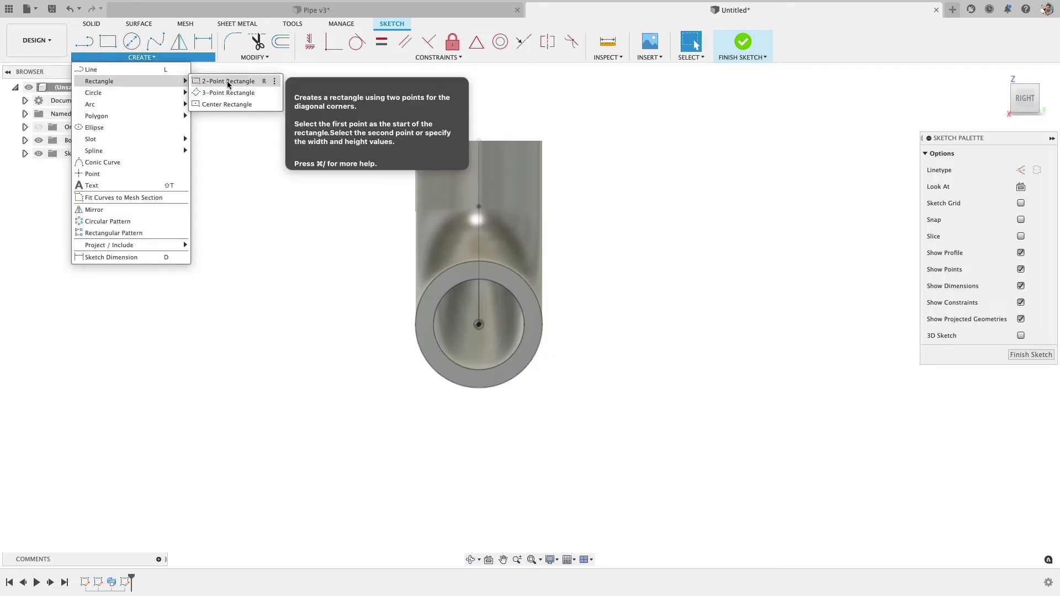
pyautogui.click(229, 104)
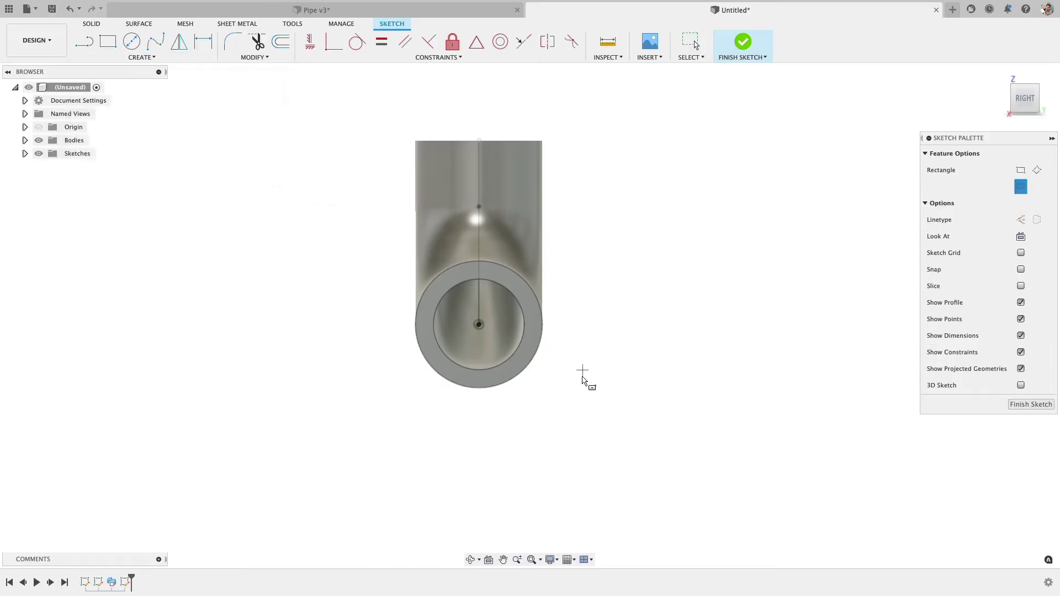
pyautogui.click(478, 324)
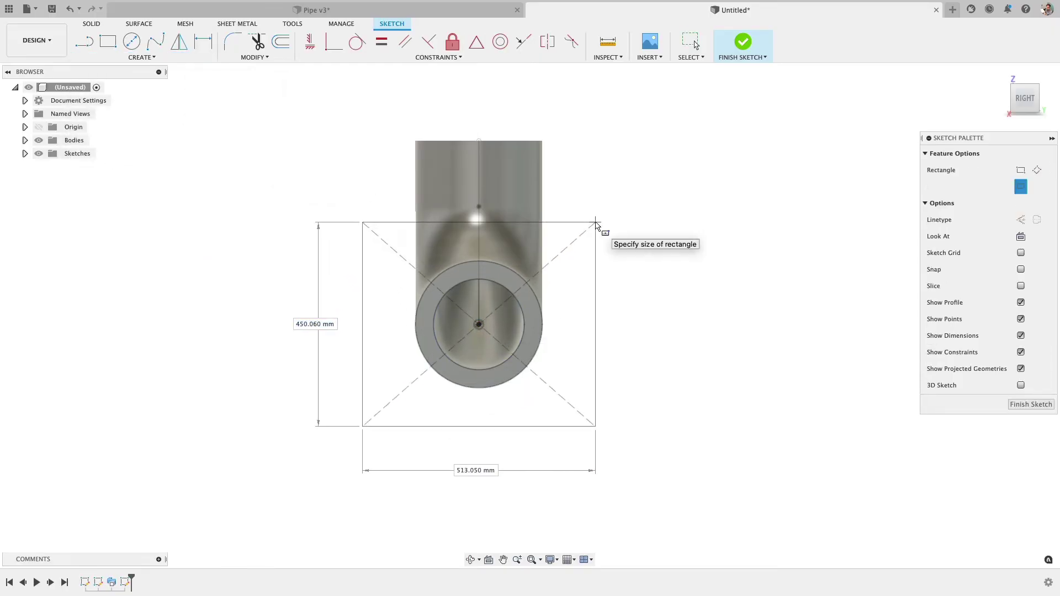
pyautogui.click(595, 222)
pyautogui.press('Escape')
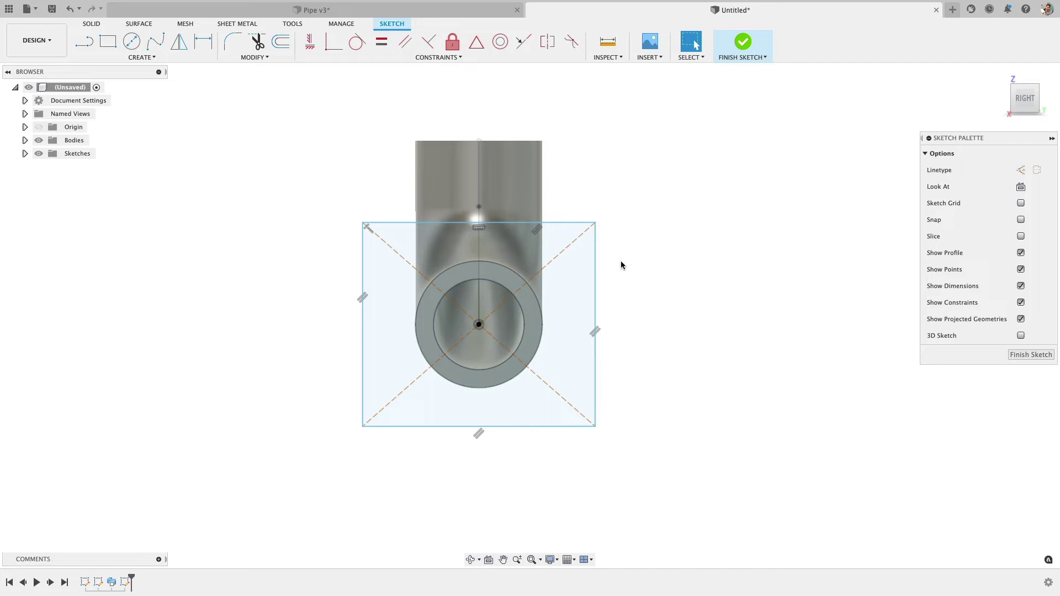
# - Constrain the rectangle's top and right edges equal to make it a square
pyautogui.click(586, 224)
pyautogui.rightClick(575, 225)
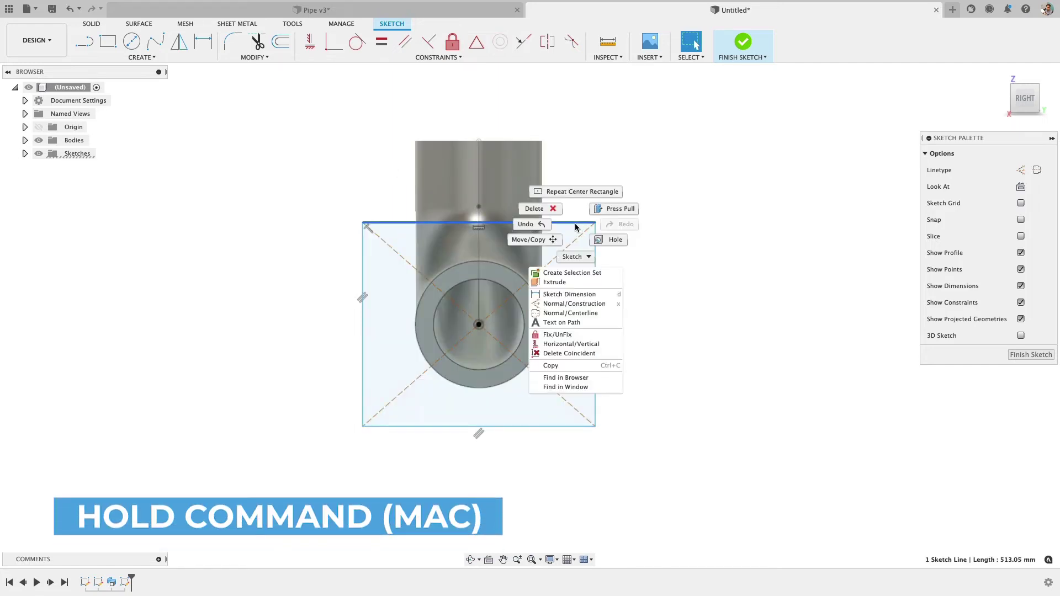
pyautogui.press('Escape')
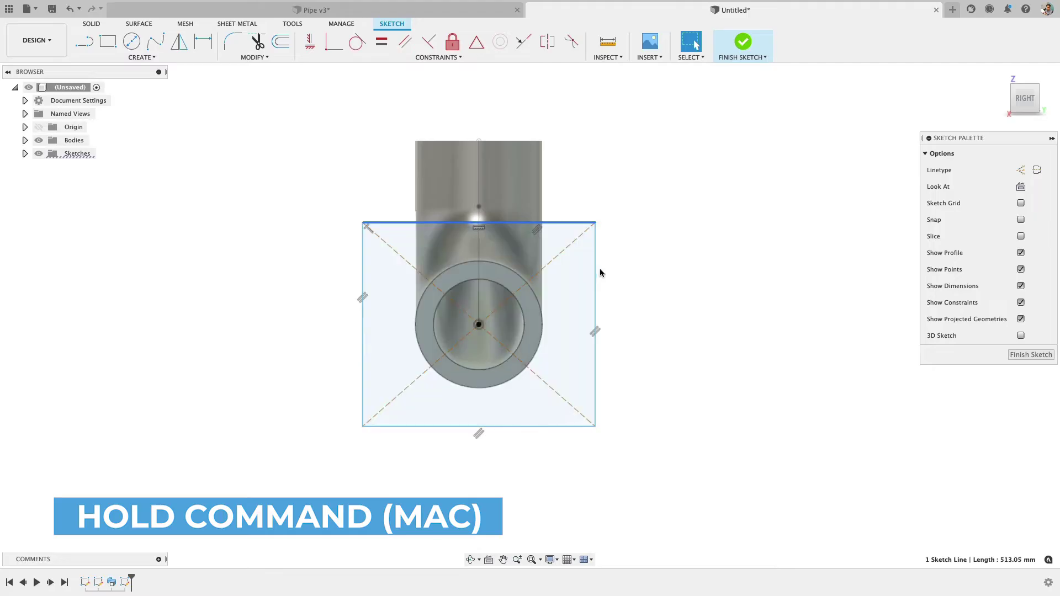
pyautogui.click(597, 270)
pyautogui.click(580, 224)
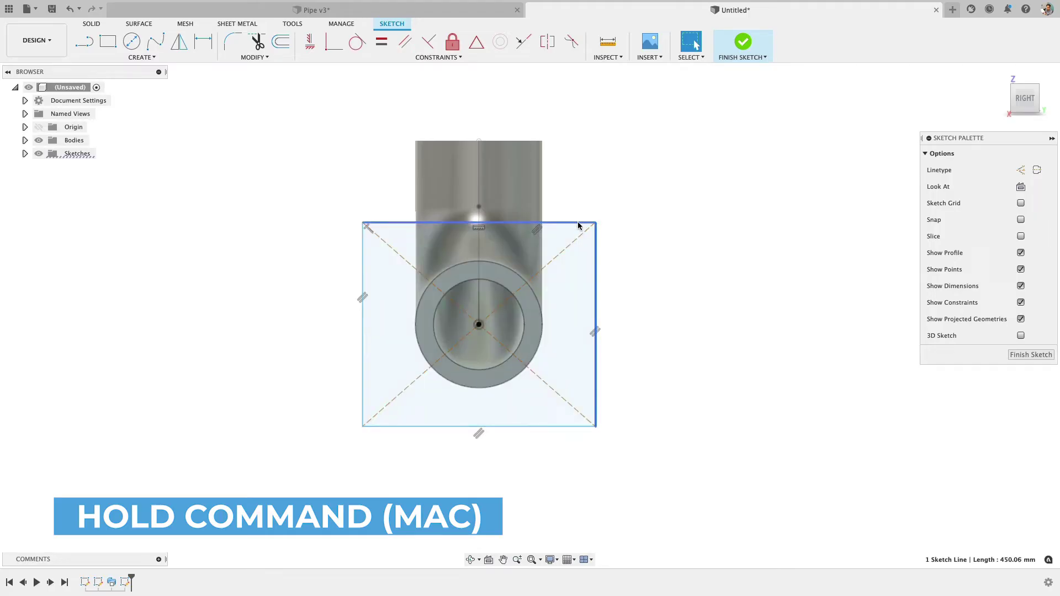
pyautogui.click(594, 279)
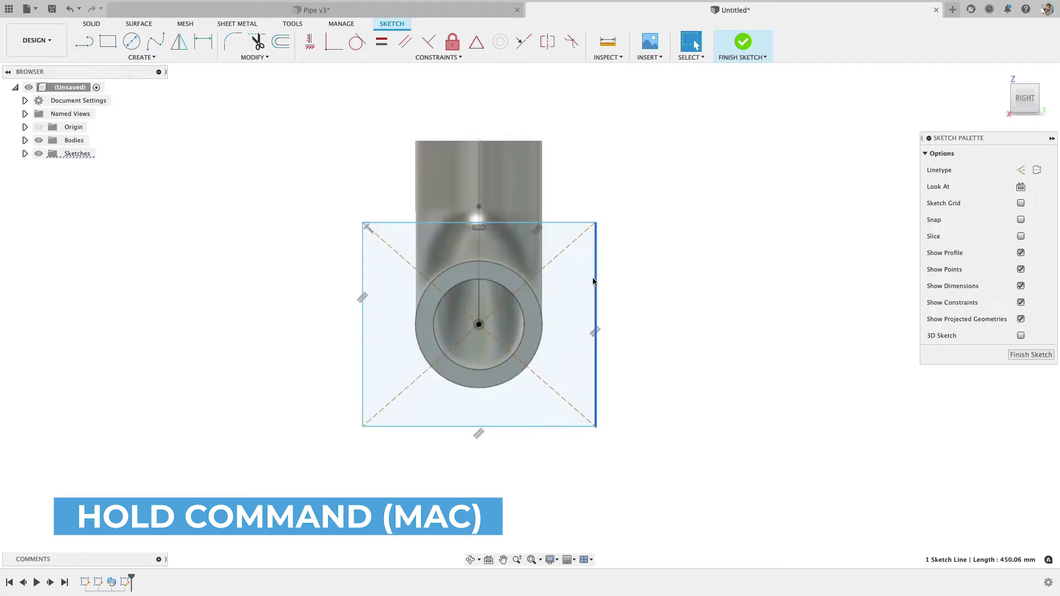
pyautogui.click(382, 42)
pyautogui.click(538, 224)
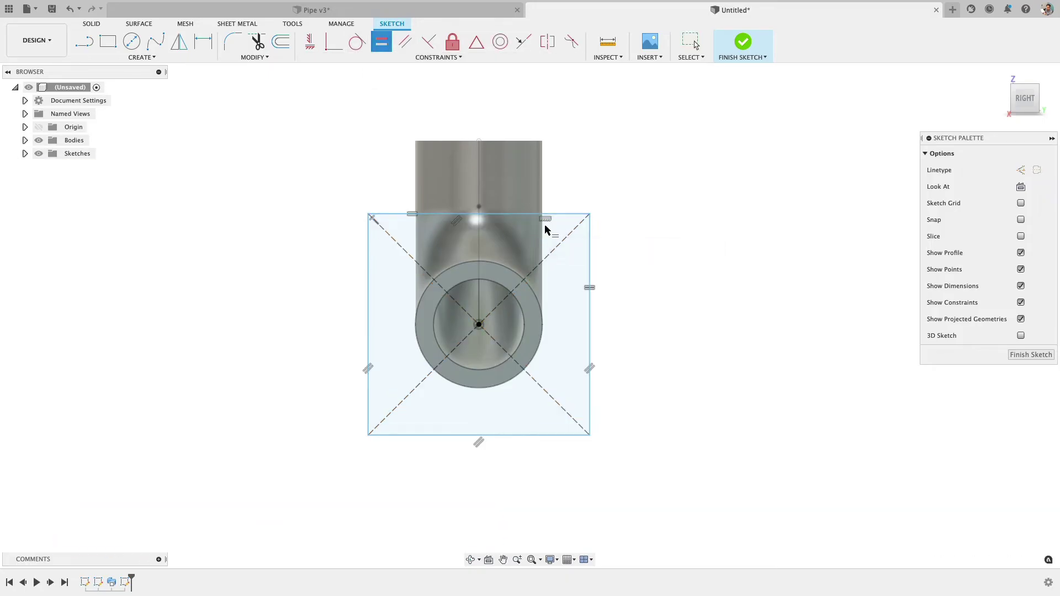
pyautogui.press('Escape')
# - Dimension the square's side to 350 mm and view the elbow from an angle
pyautogui.press('d')
pyautogui.click(590, 261)
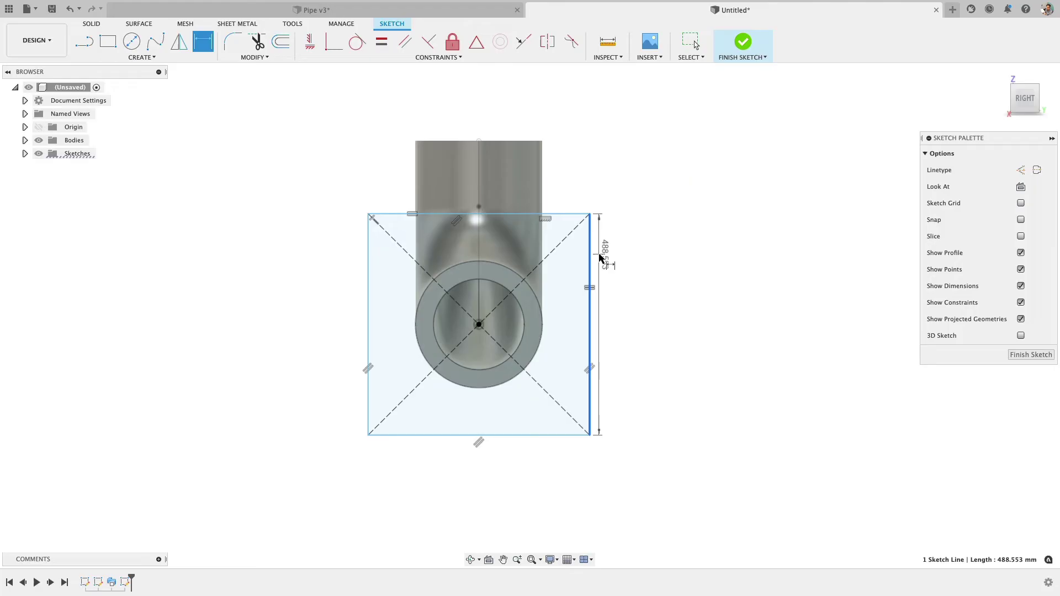
pyautogui.click(604, 256)
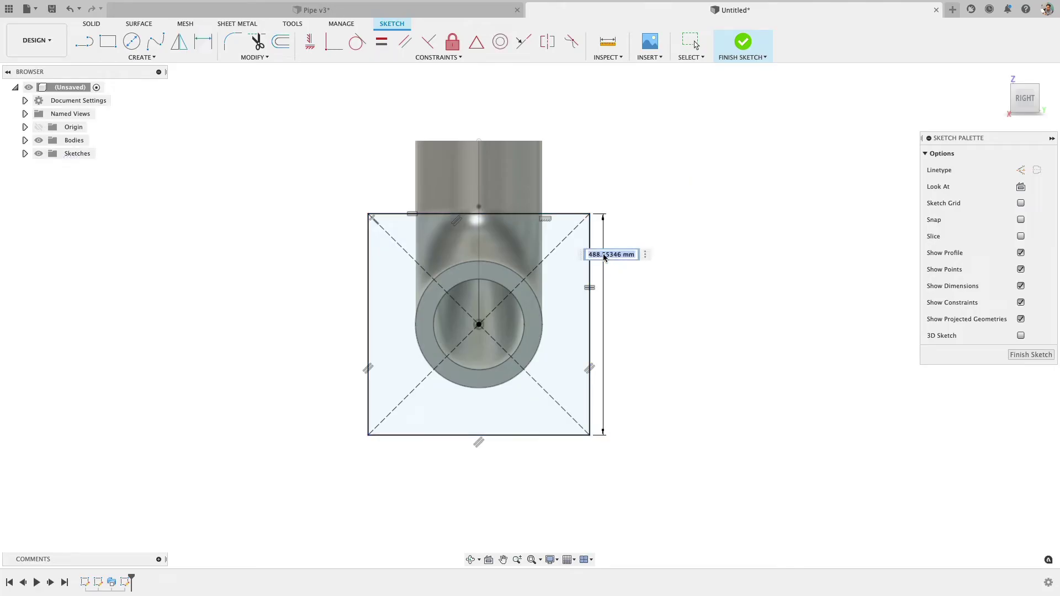
pyautogui.write('350')
pyautogui.press('Return')
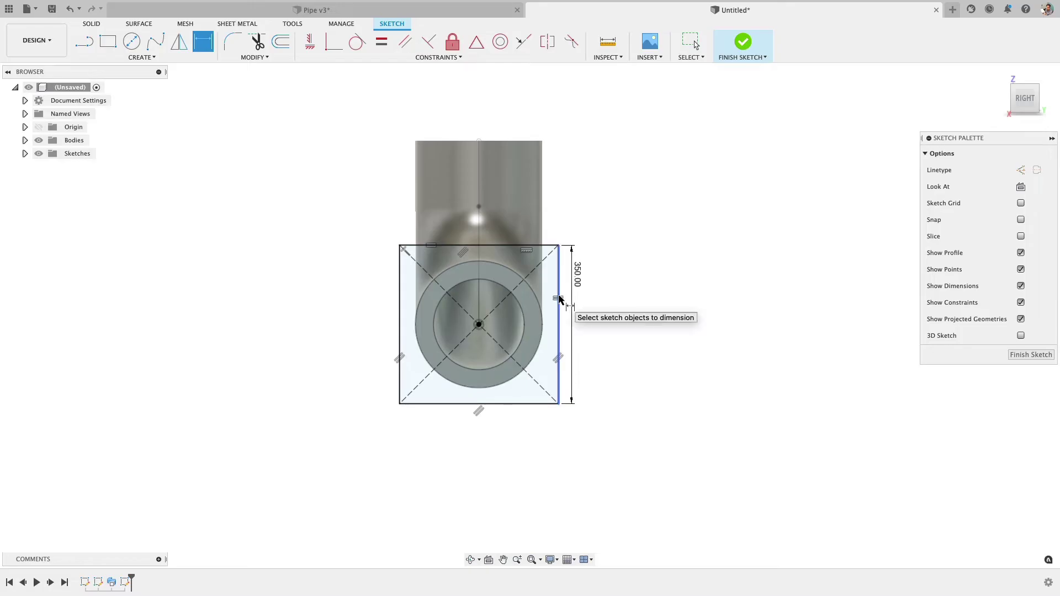
pyautogui.keyDown('shift'); pyautogui.moveTo(503, 303); pyautogui.dragTo(513, 255, button='middle'); pyautogui.keyUp('shift')
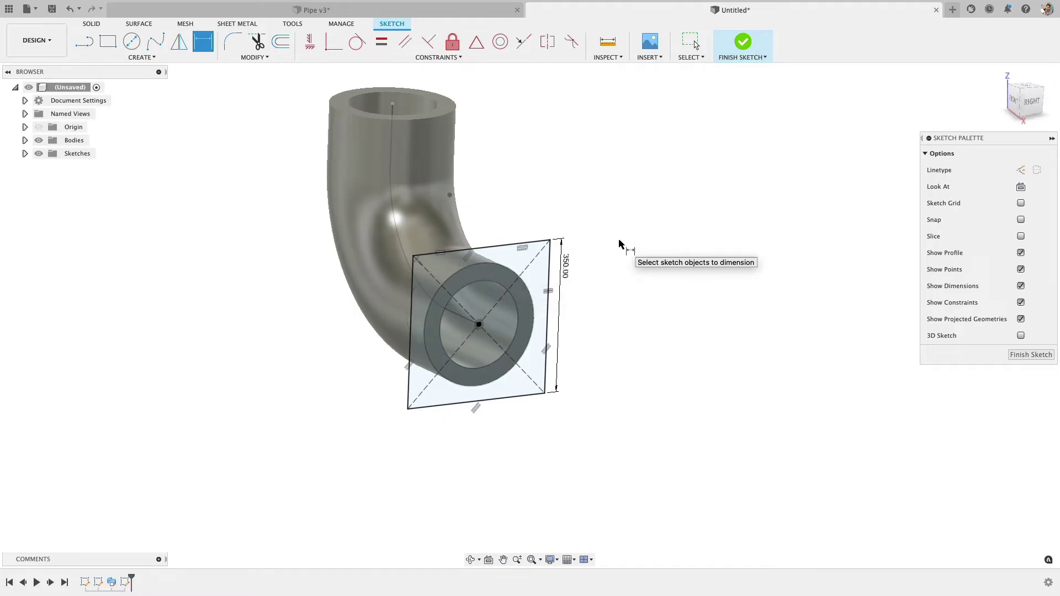
# - Project the pipe's outer circular edge (radius 140 mm) into the square sketch
pyautogui.press('Escape')
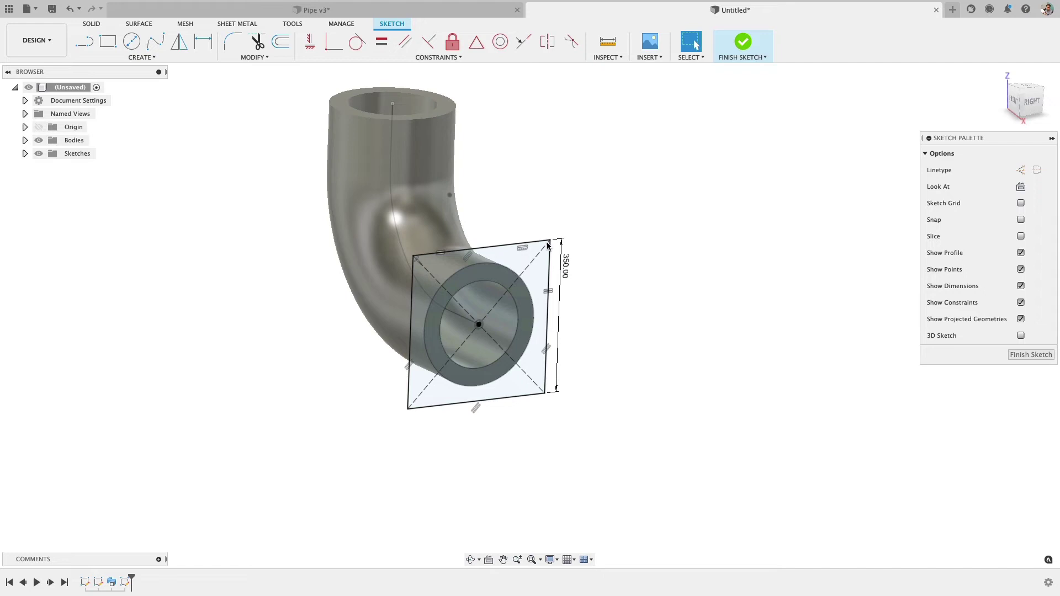
pyautogui.click(495, 262)
pyautogui.click(590, 268)
pyautogui.press('p')
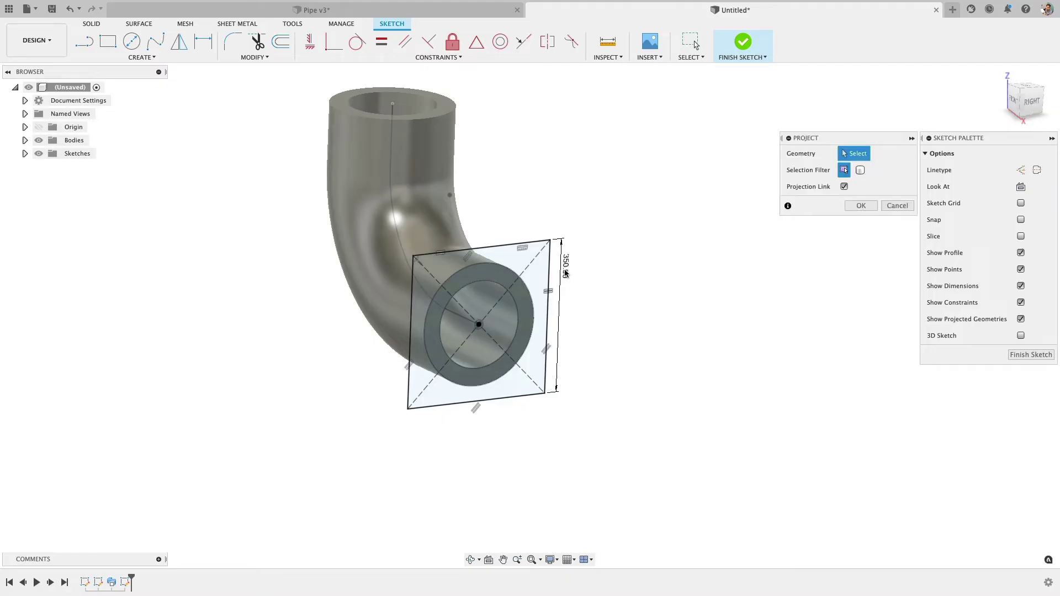
pyautogui.click(479, 264)
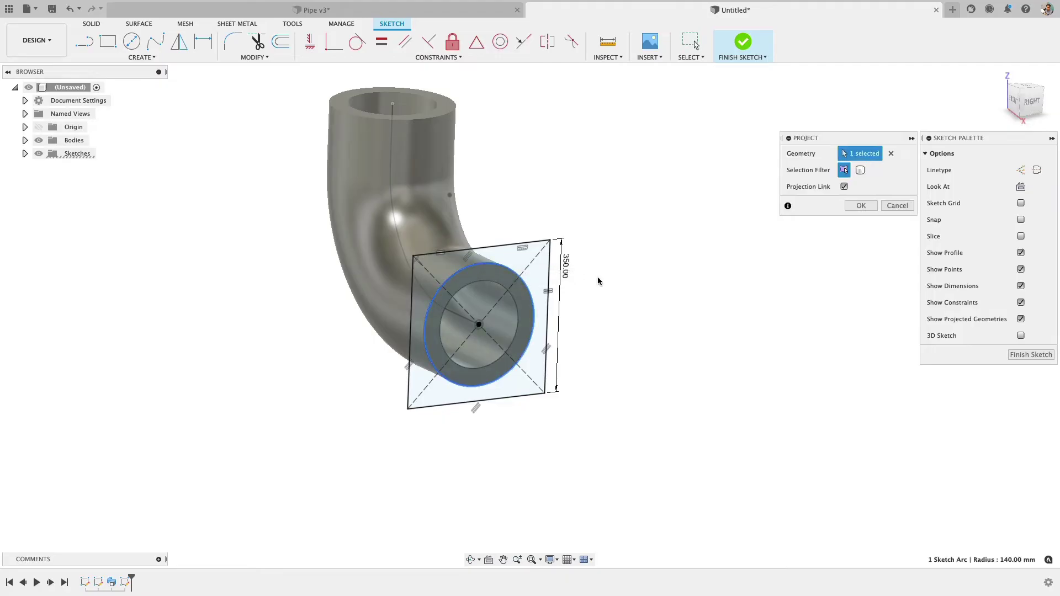
pyautogui.click(859, 205)
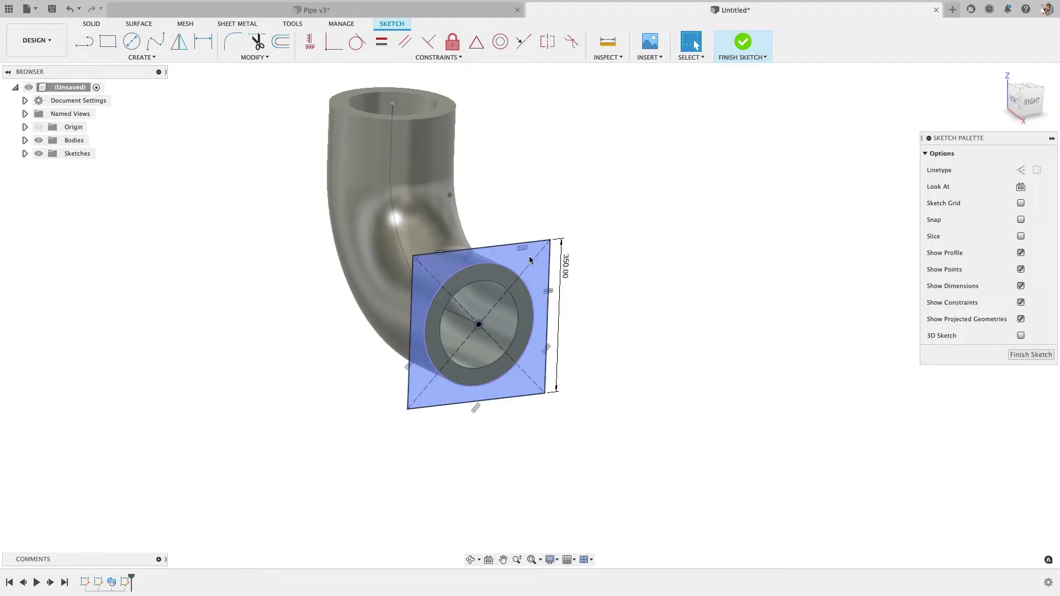
# - Extrude the square flange profile 35 mm as a Join operation
pyautogui.press('e')
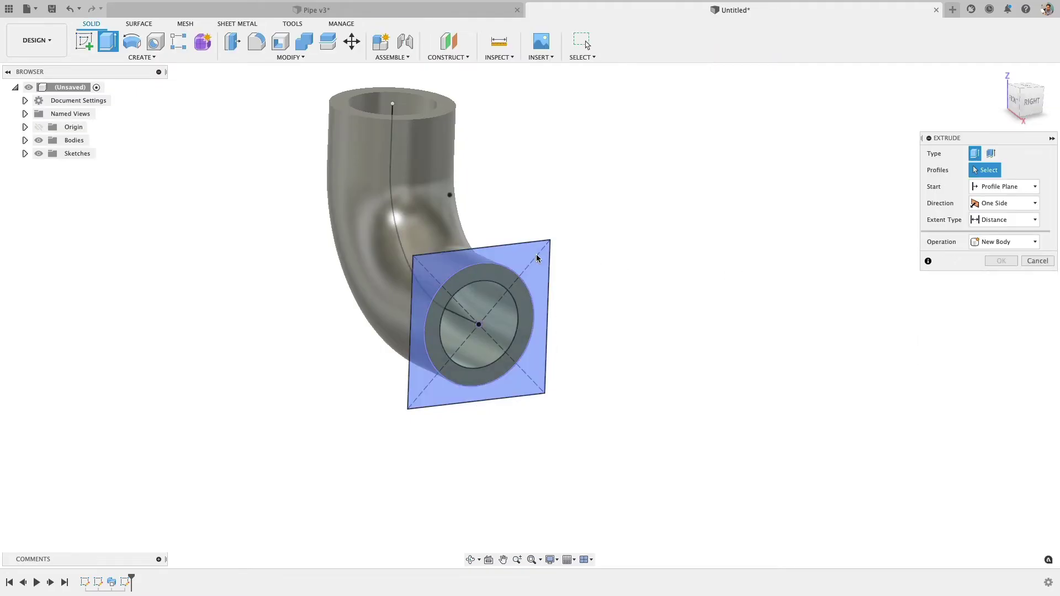
pyautogui.click(541, 257)
pyautogui.moveTo(539, 323); pyautogui.dragTo(500, 304)
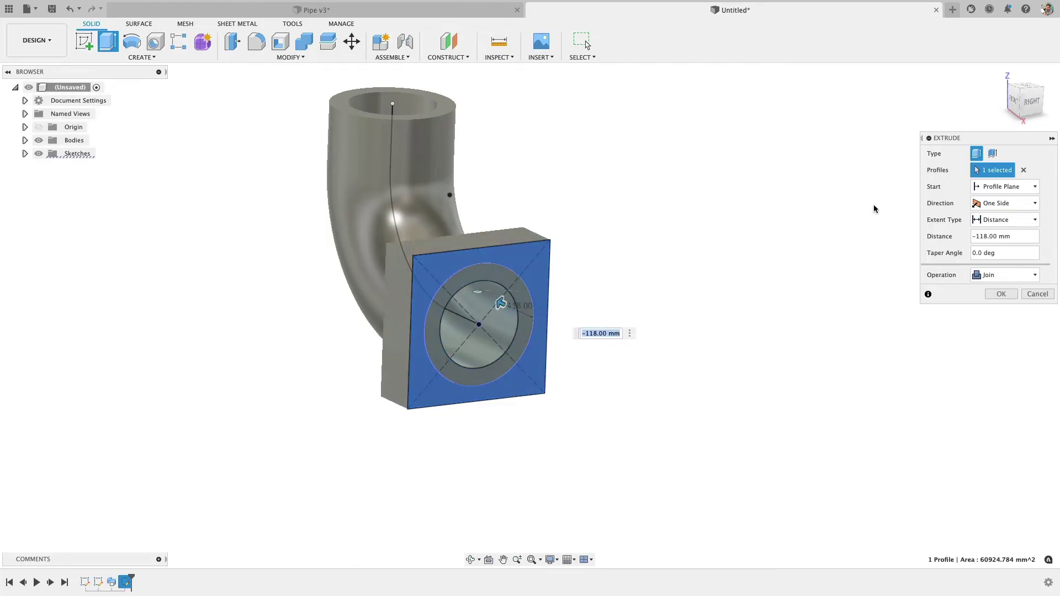
pyautogui.click(1012, 279)
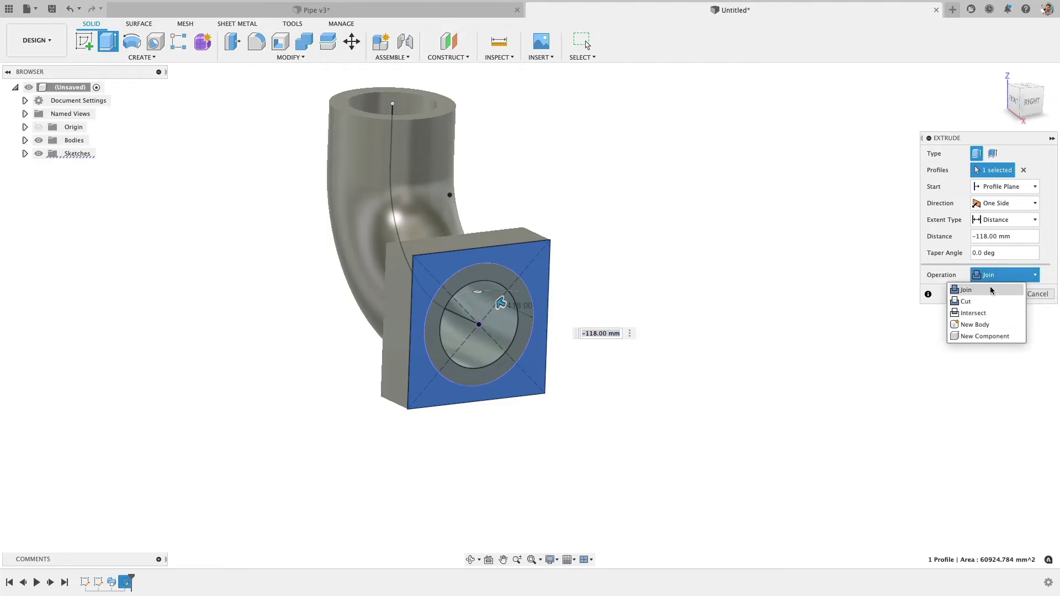
pyautogui.click(991, 290)
pyautogui.click(1001, 240)
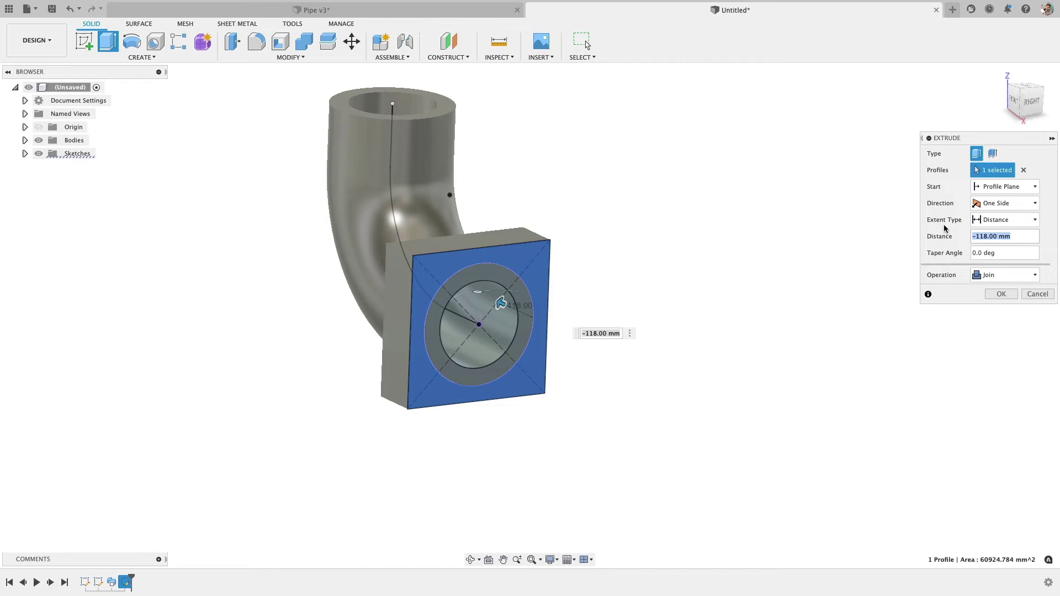
pyautogui.write('35')
pyautogui.press('Return')
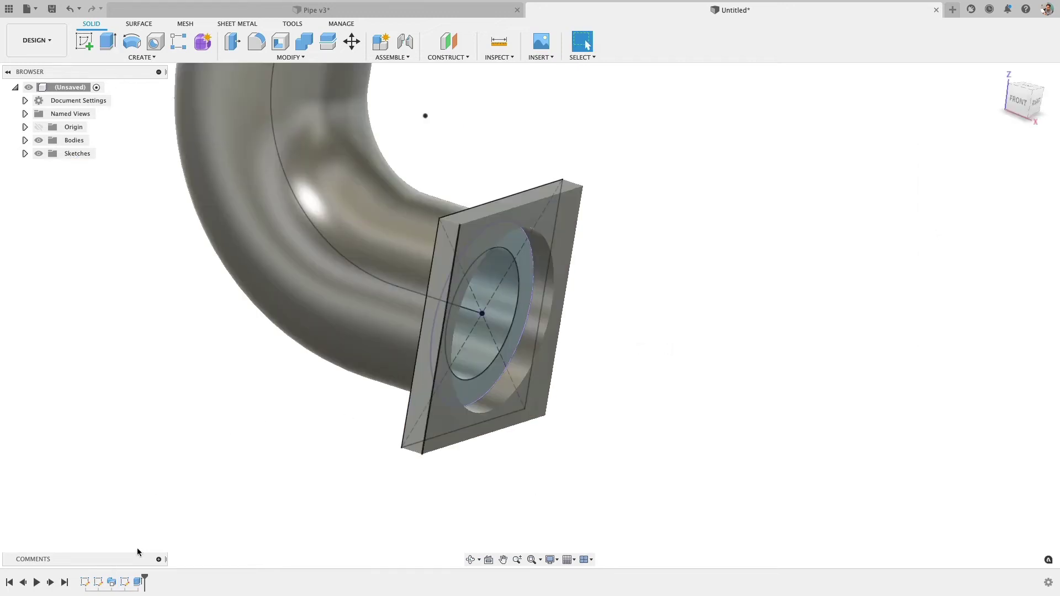
# - Edit the flange extrusion to reverse its distance to -35 mm, back over the pipe end
pyautogui.rightClick(136, 583)
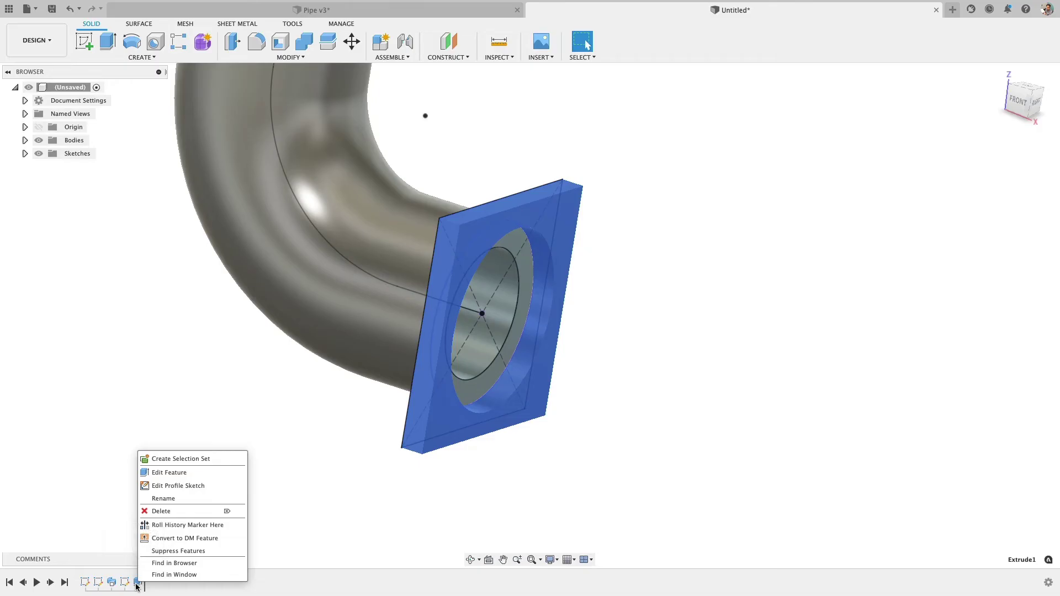
pyautogui.click(175, 477)
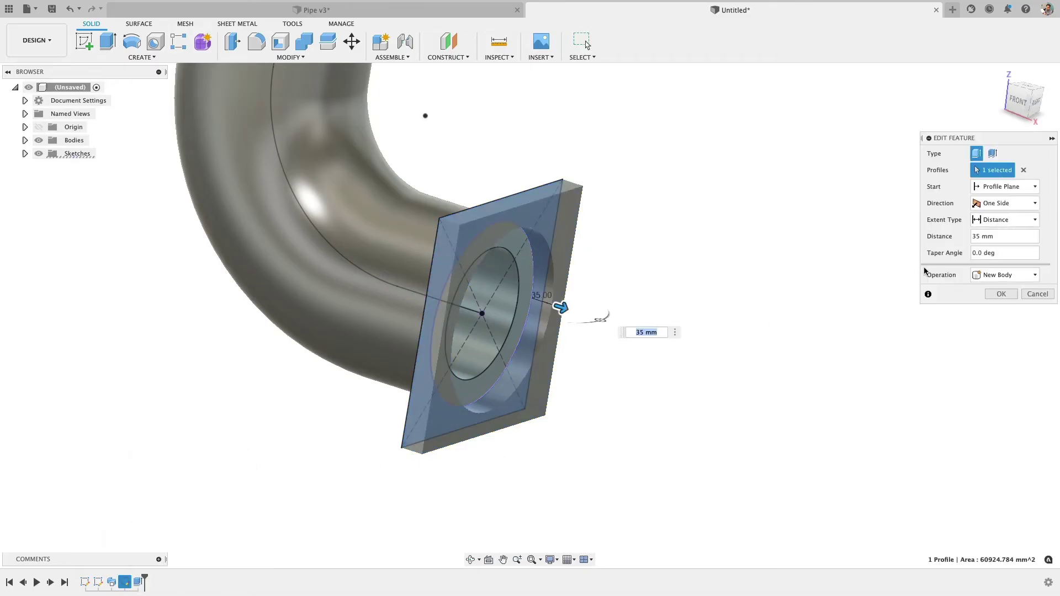
pyautogui.doubleClick(995, 238)
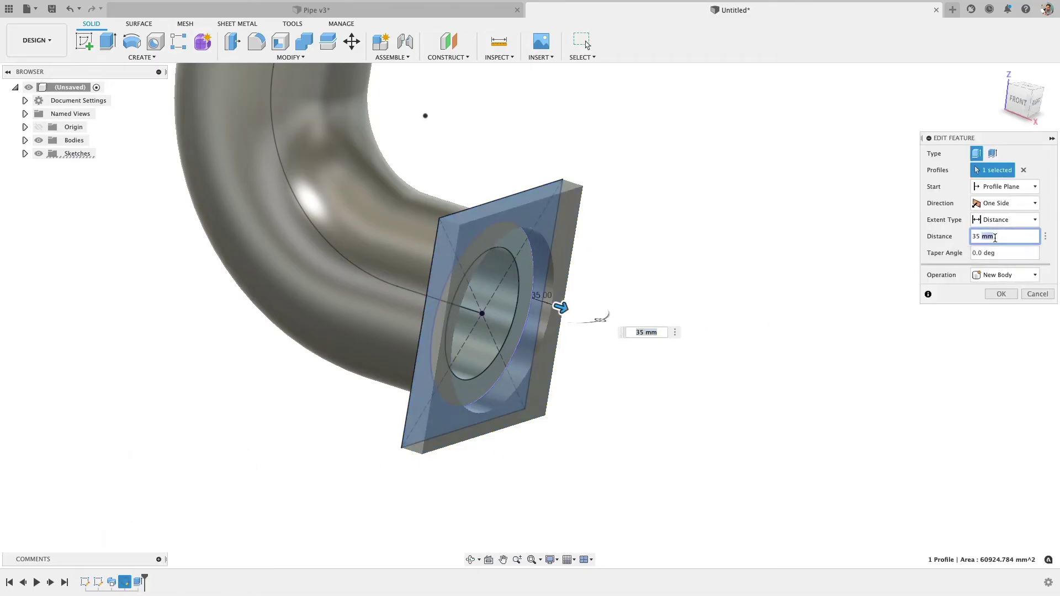
pyautogui.write('-35')
pyautogui.press('Return')
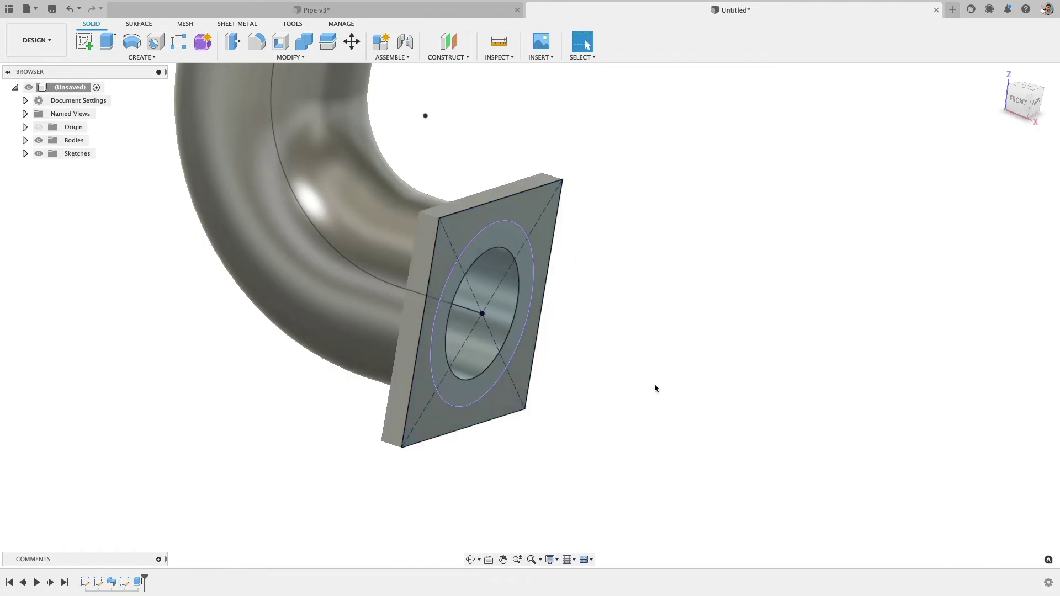
pyautogui.keyDown('shift'); pyautogui.moveTo(655, 388); pyautogui.dragTo(572, 416, button='middle'); pyautogui.keyUp('shift')
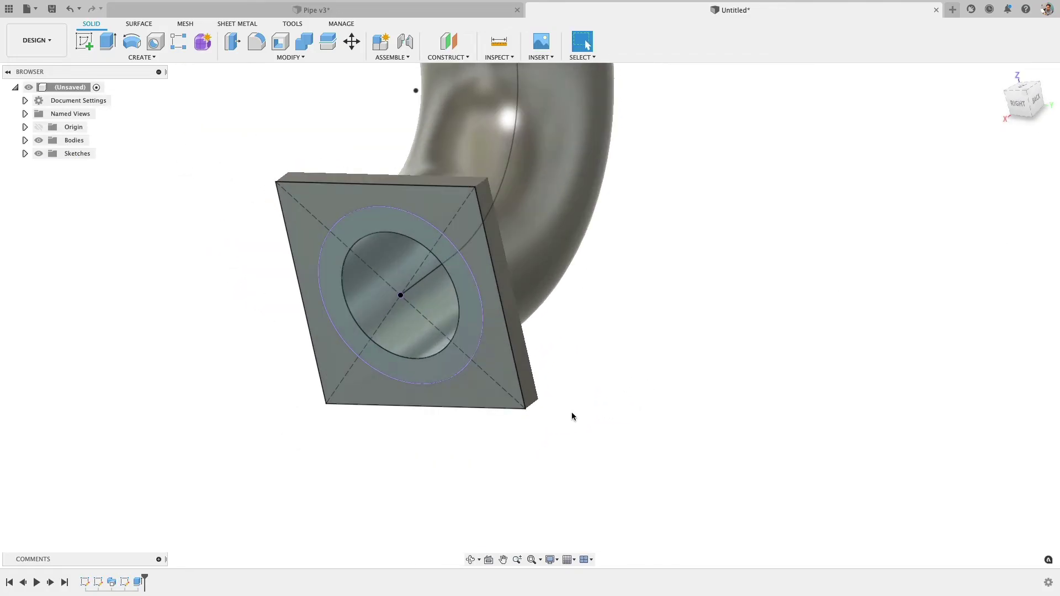
# - Start a sketch on the top ring face and draw a center rectangle around the pipe end
pyautogui.click(1003, 73)
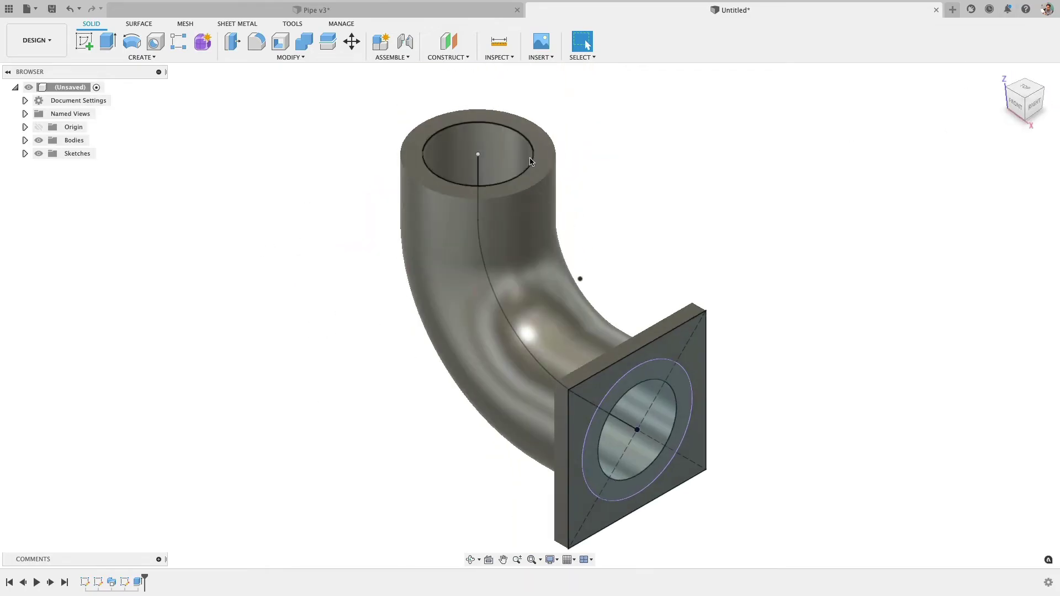
pyautogui.click(539, 159)
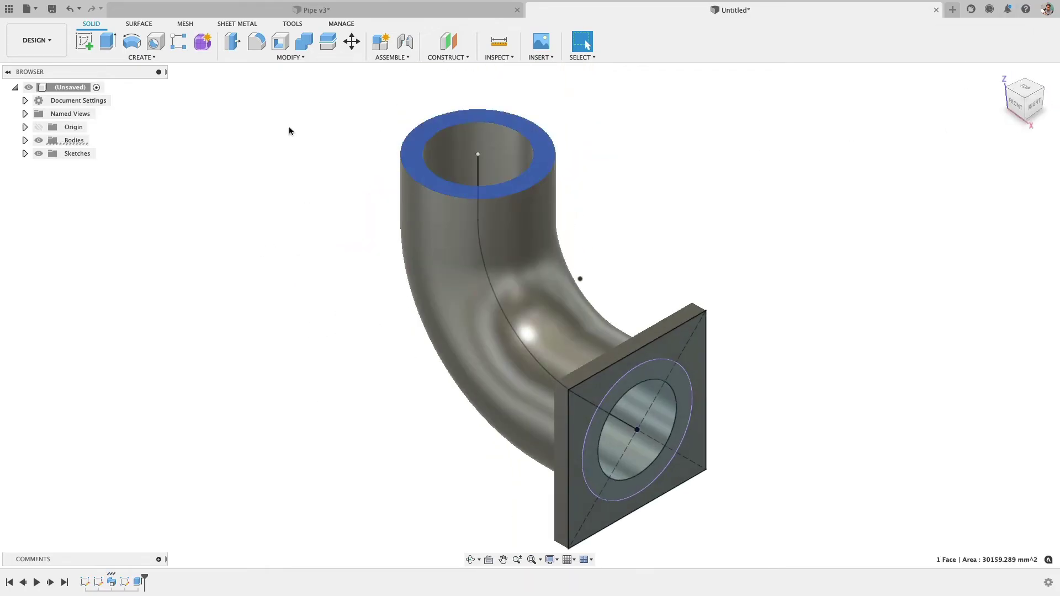
pyautogui.click(94, 41)
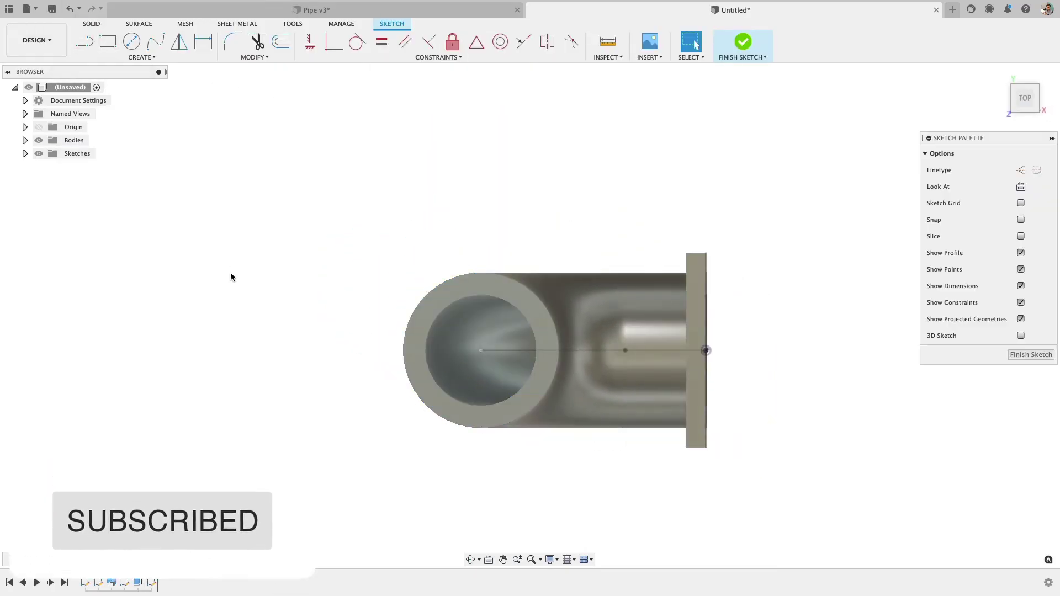
pyautogui.press('s')
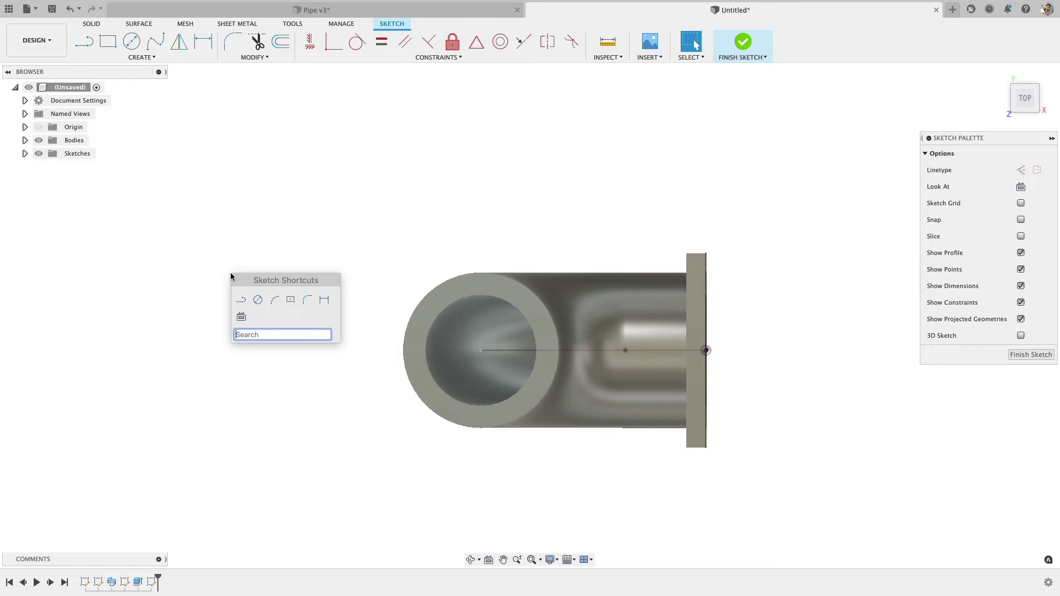
pyautogui.write('CENT')
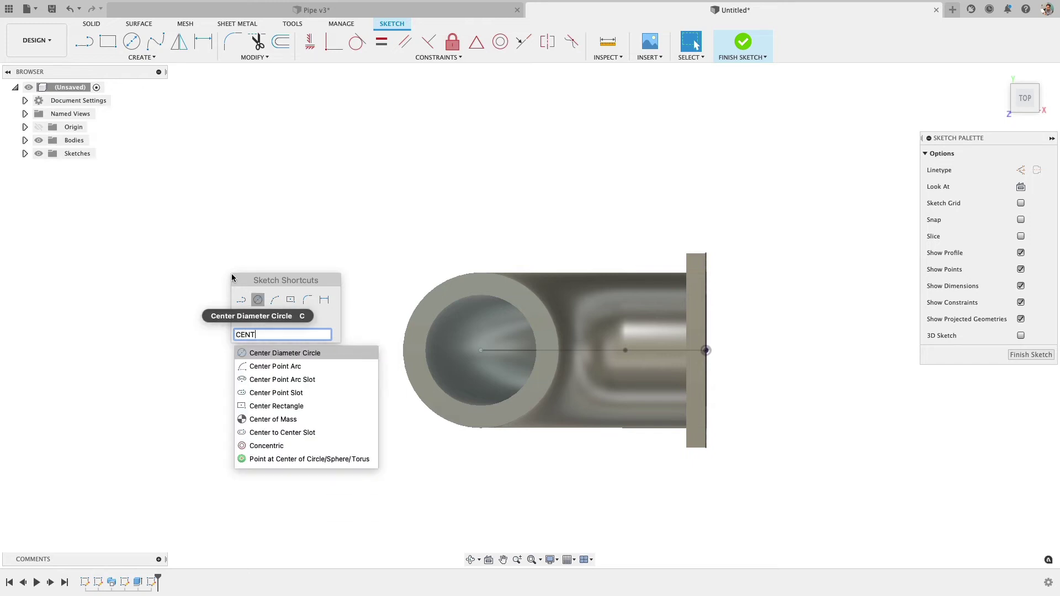
pyautogui.click(296, 406)
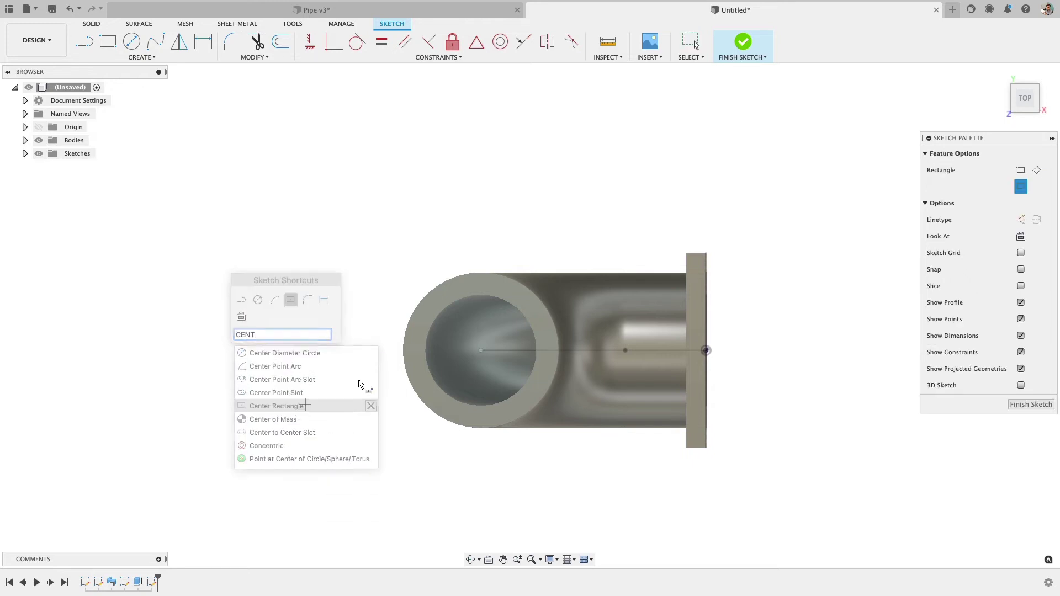
pyautogui.click(480, 350)
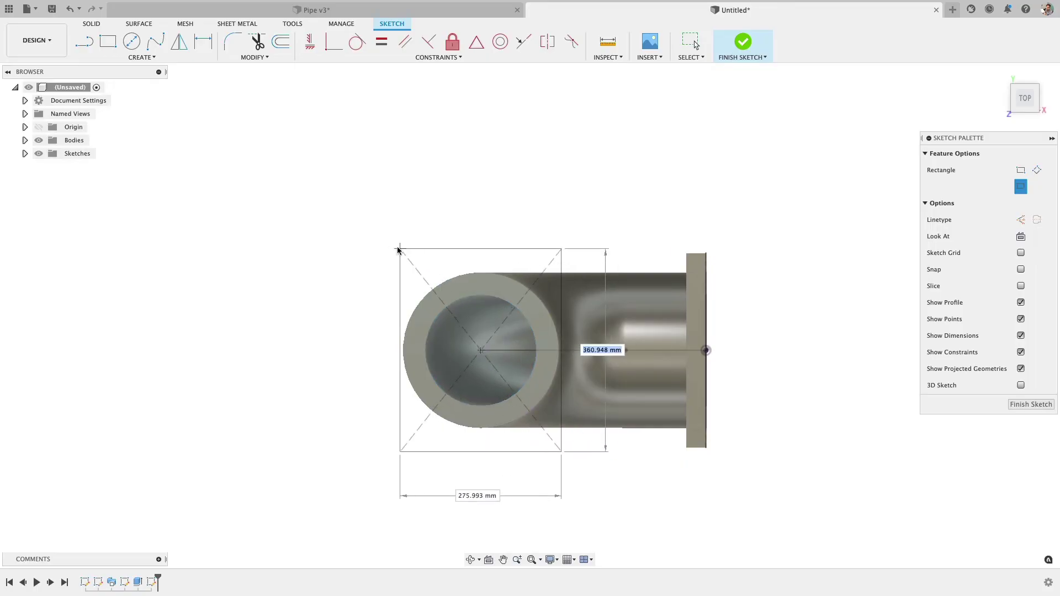
pyautogui.click(362, 255)
pyautogui.press('Escape')
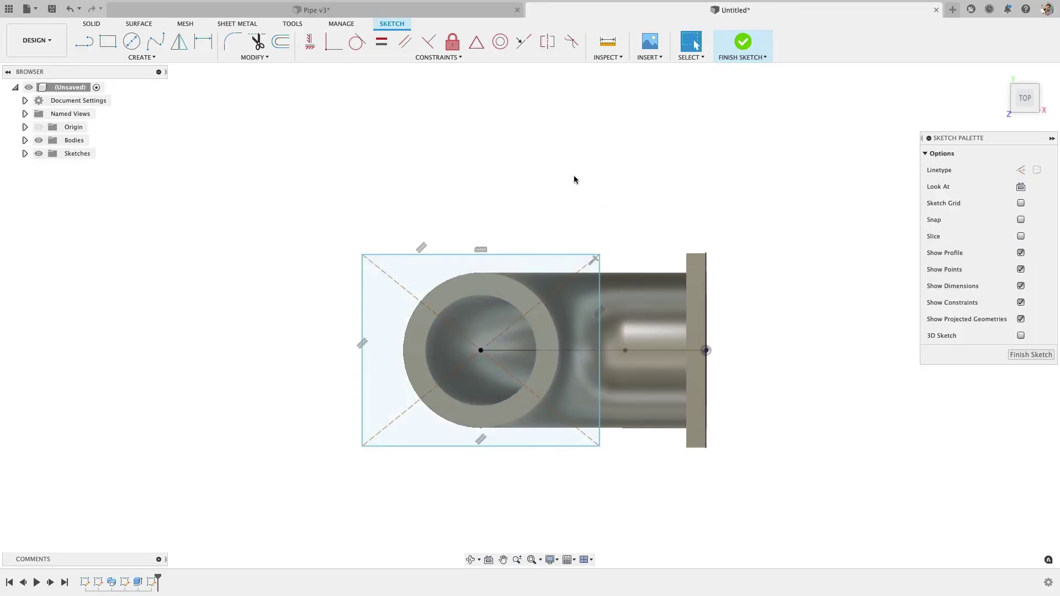
# - Make the rectangle's top and left edges equal and dimension the square 350 mm wide
pyautogui.click(520, 255)
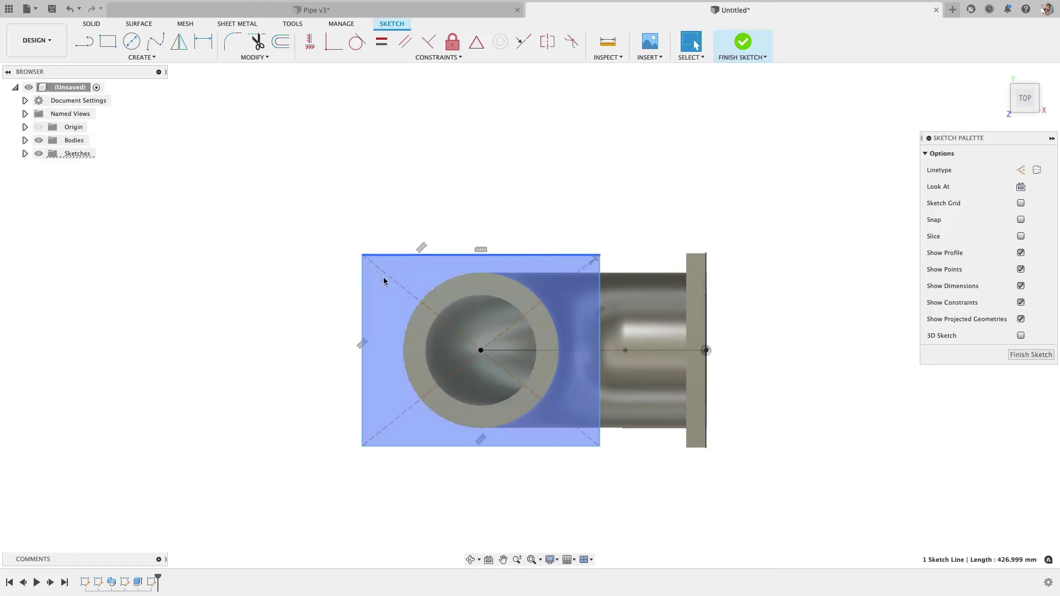
pyautogui.keyDown('shift'); pyautogui.click(362, 279); pyautogui.keyUp('shift')
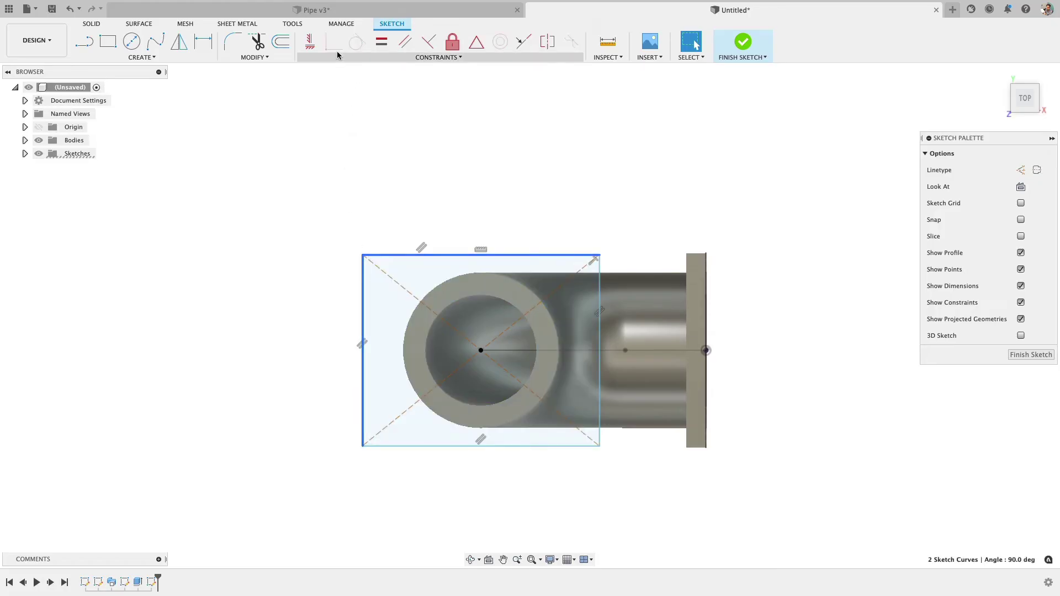
pyautogui.click(381, 42)
pyautogui.press('d')
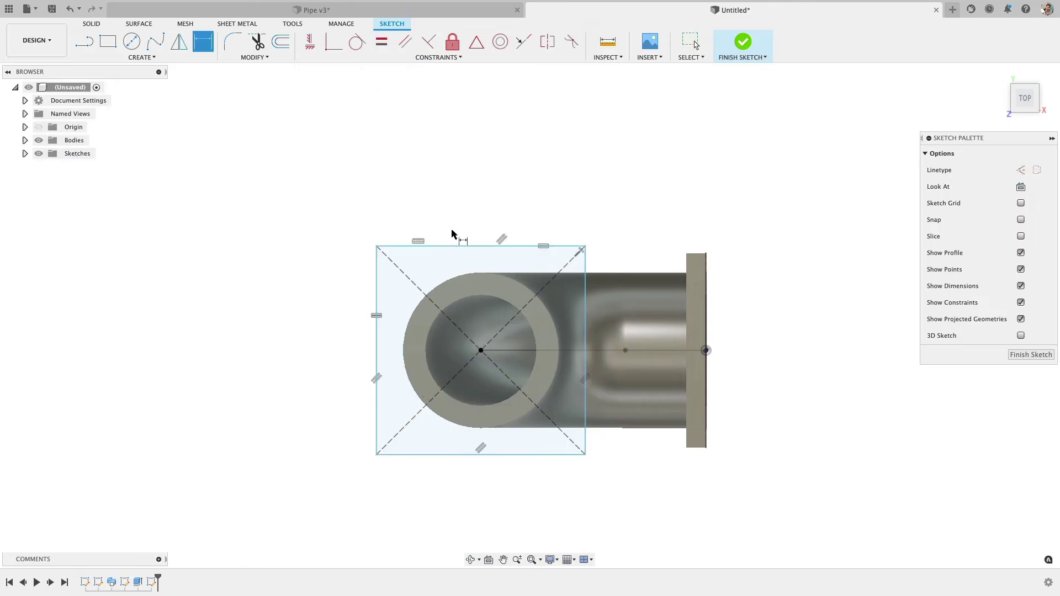
pyautogui.click(457, 246)
pyautogui.click(456, 188)
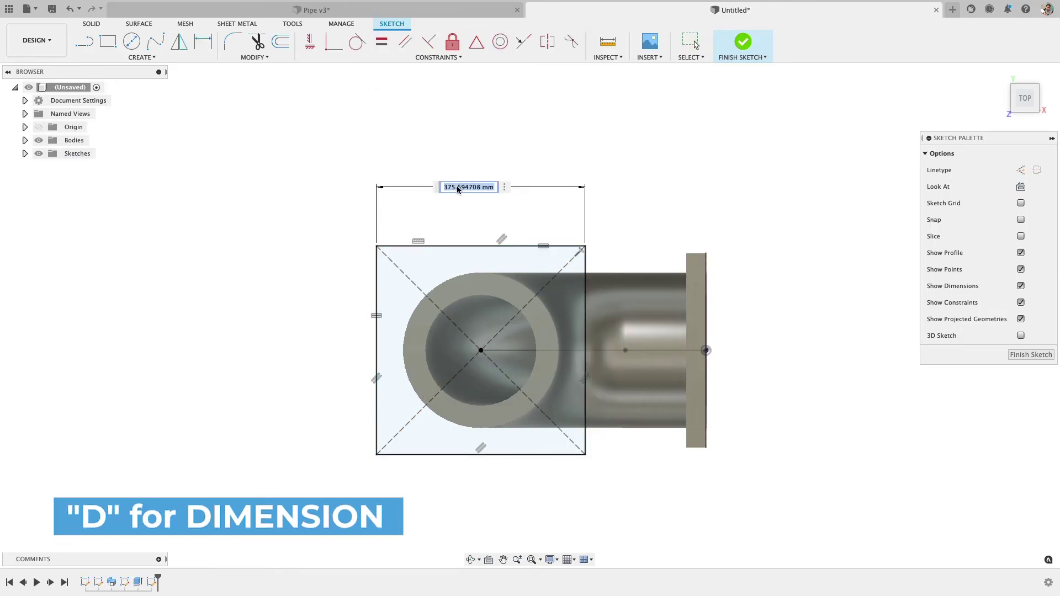
pyautogui.write('350')
pyautogui.press('Return')
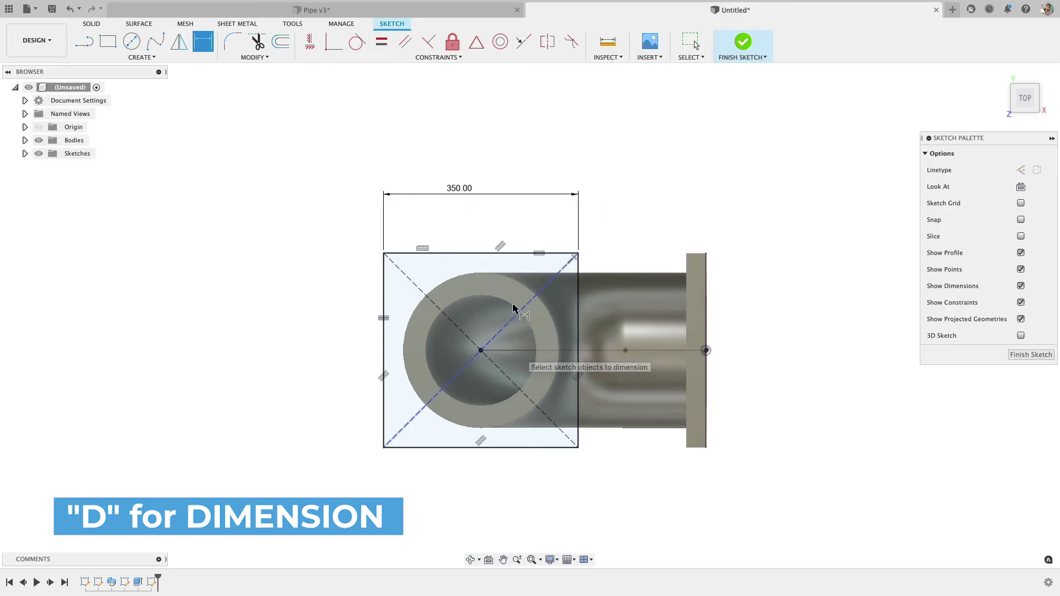
pyautogui.moveTo(530, 326)
pyautogui.keyDown('shift'); pyautogui.mouseDown(button='middle')
pyautogui.moveTo(506, 297)
pyautogui.moveTo(538, 325)
pyautogui.mouseUp(button='middle'); pyautogui.keyUp('shift')
pyautogui.scroll(-2, 546, 386)
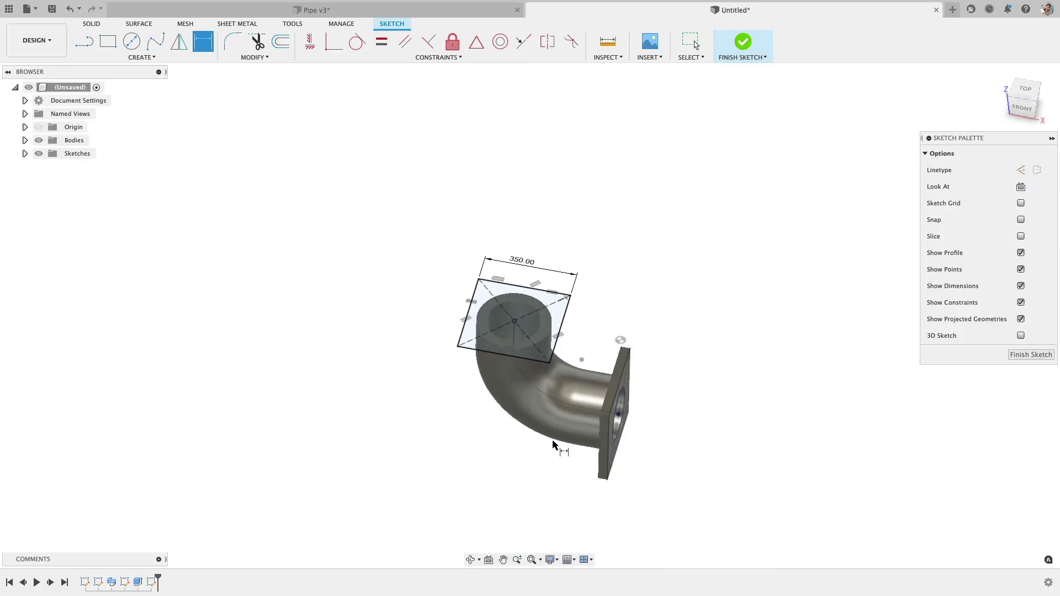
pyautogui.scroll(3, 555, 442)
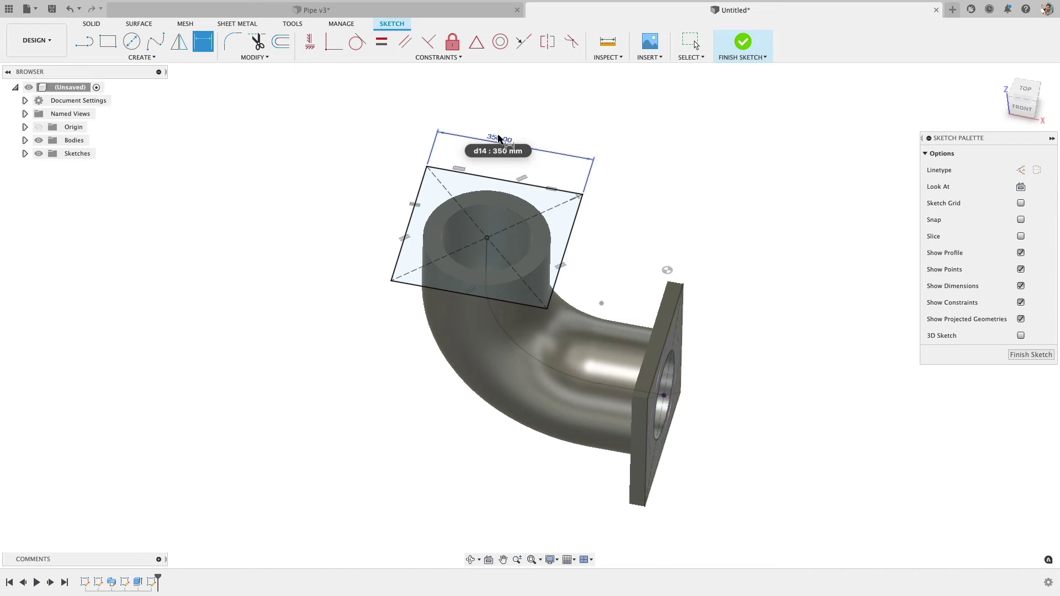
pyautogui.press('Escape')
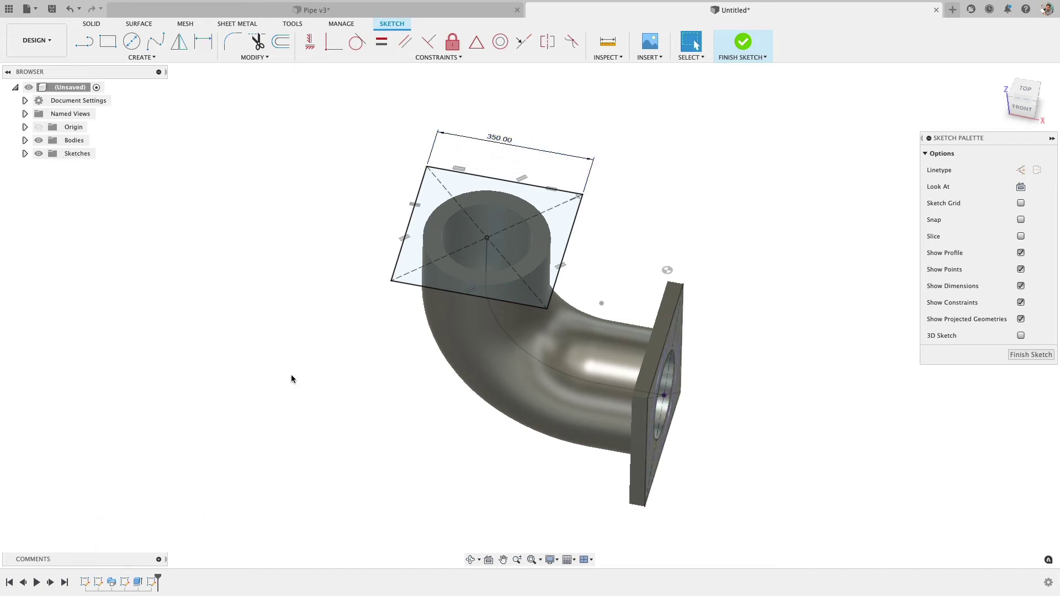
# - Finish the top sketch, then recheck the side flange sketch's 350 mm dimension
pyautogui.click(742, 43)
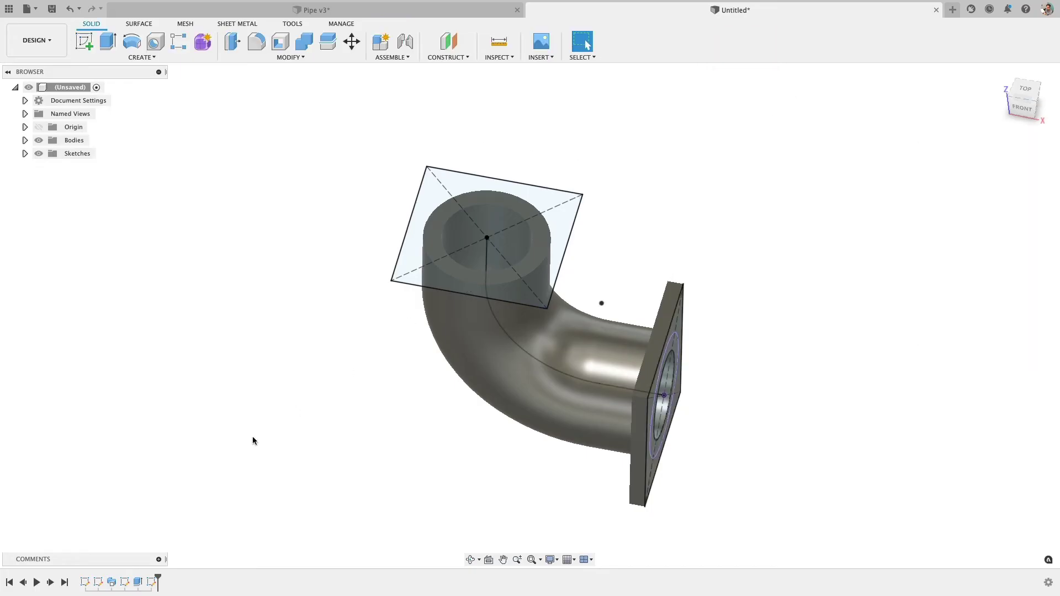
pyautogui.doubleClick(126, 580)
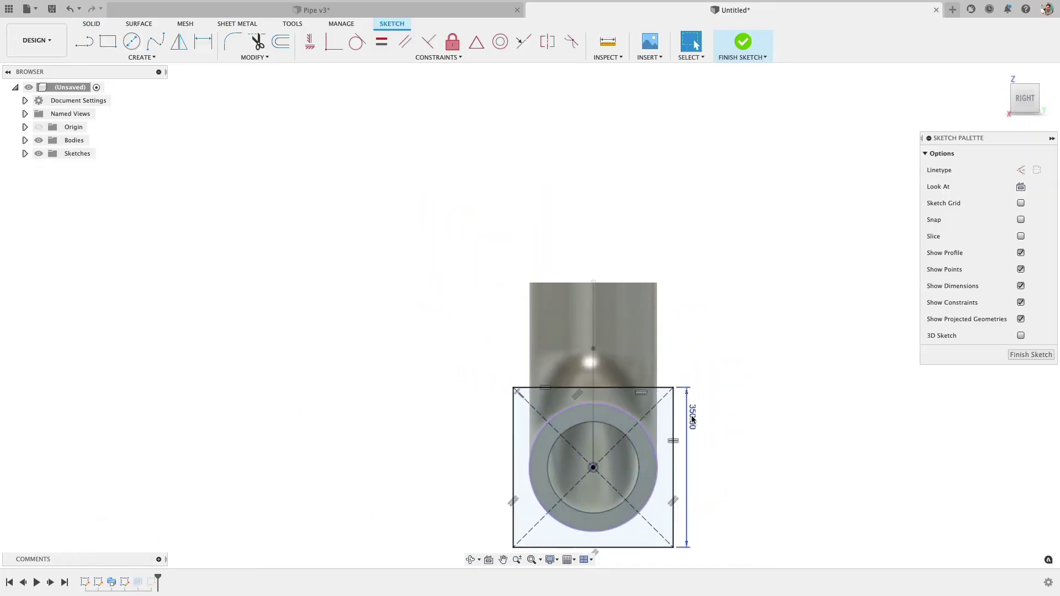
pyautogui.doubleClick(692, 419)
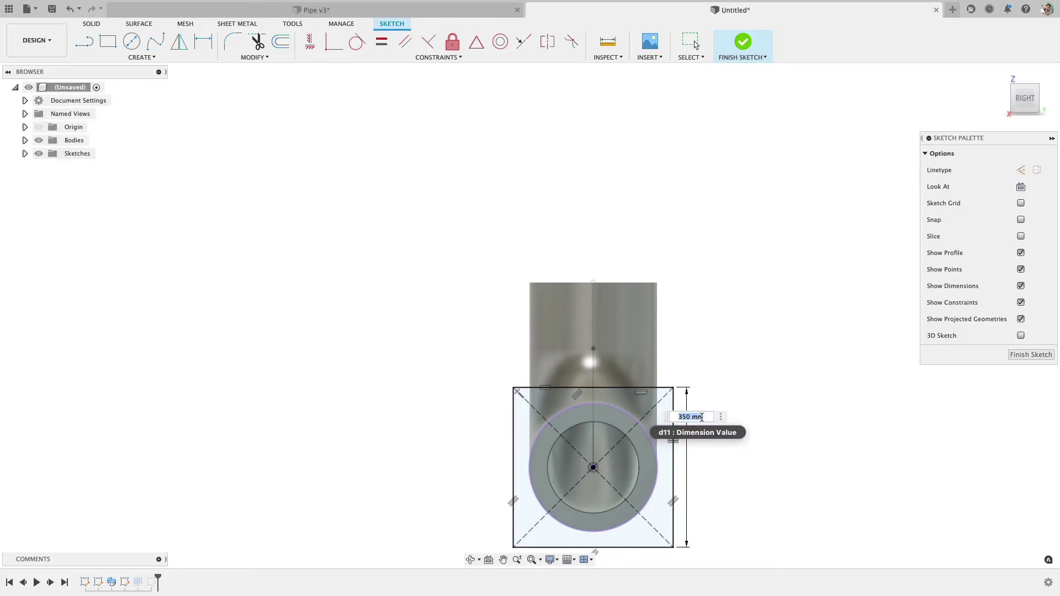
pyautogui.press('Return')
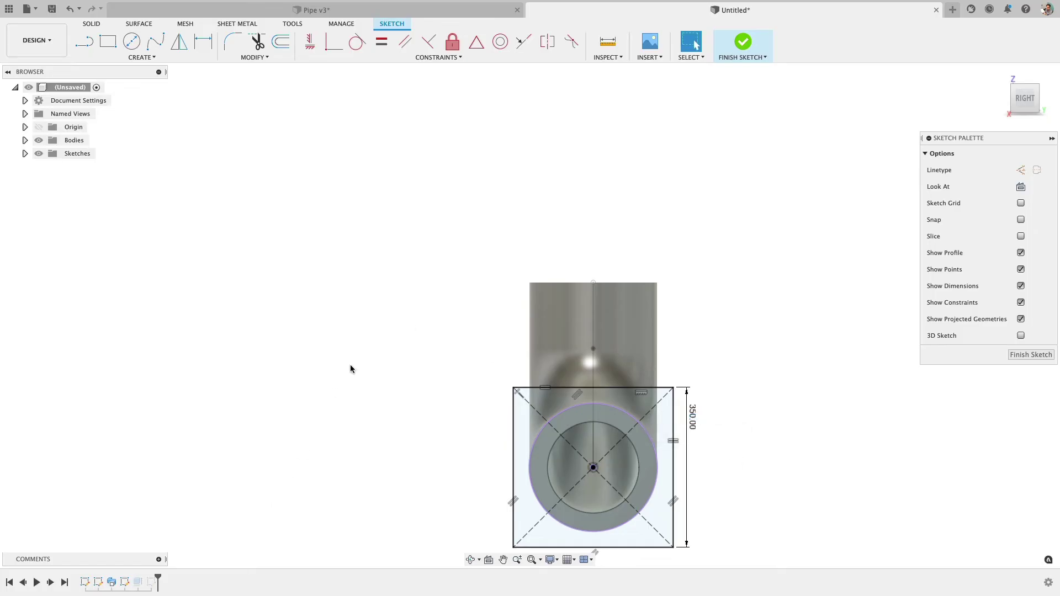
pyautogui.click(731, 48)
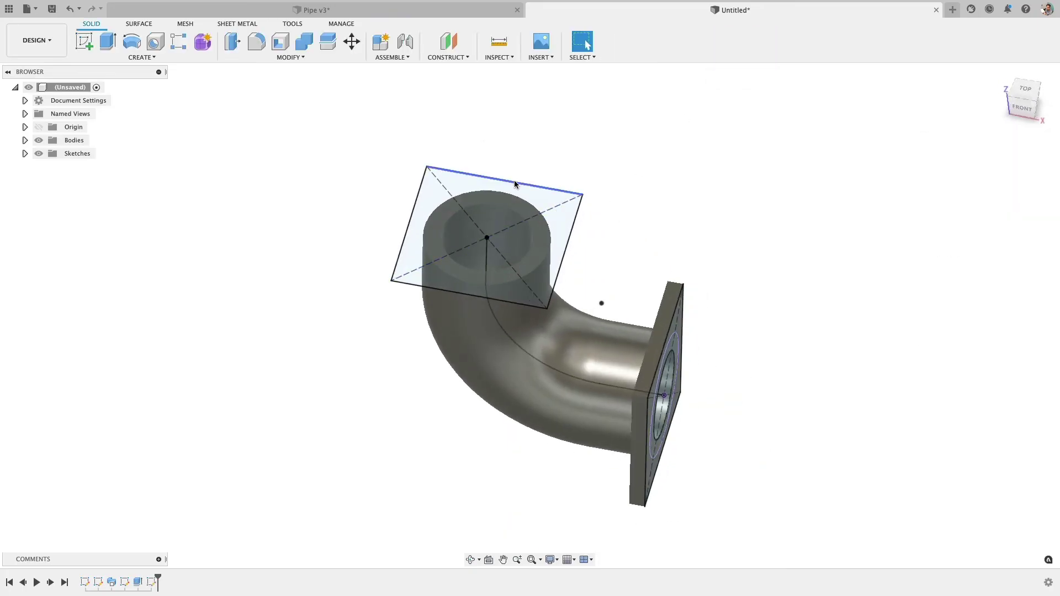
# - Link the top square's 350 mm width to parameter d11
pyautogui.rightClick(151, 582)
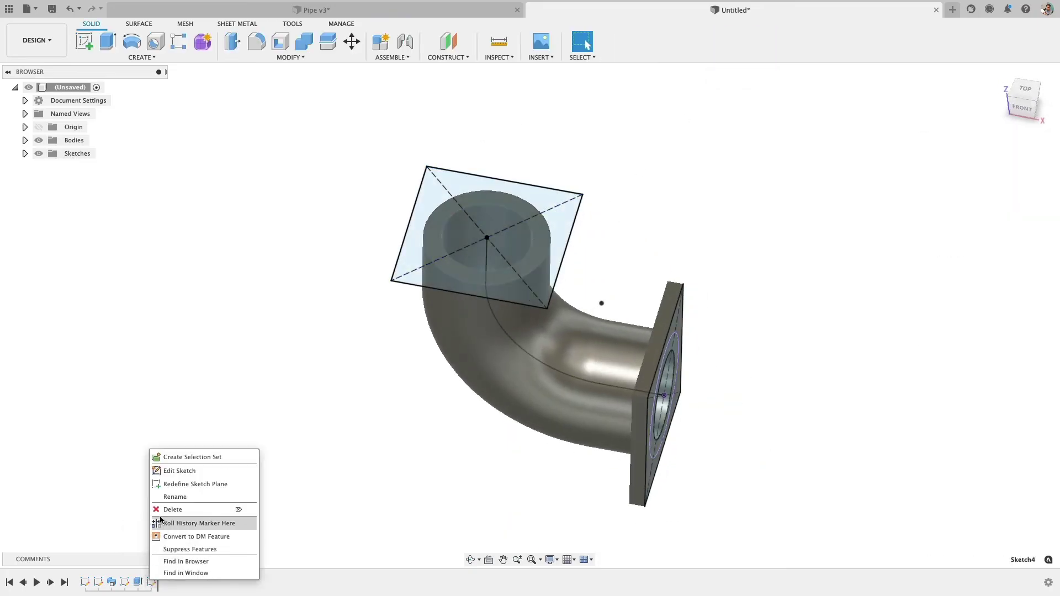
pyautogui.click(182, 470)
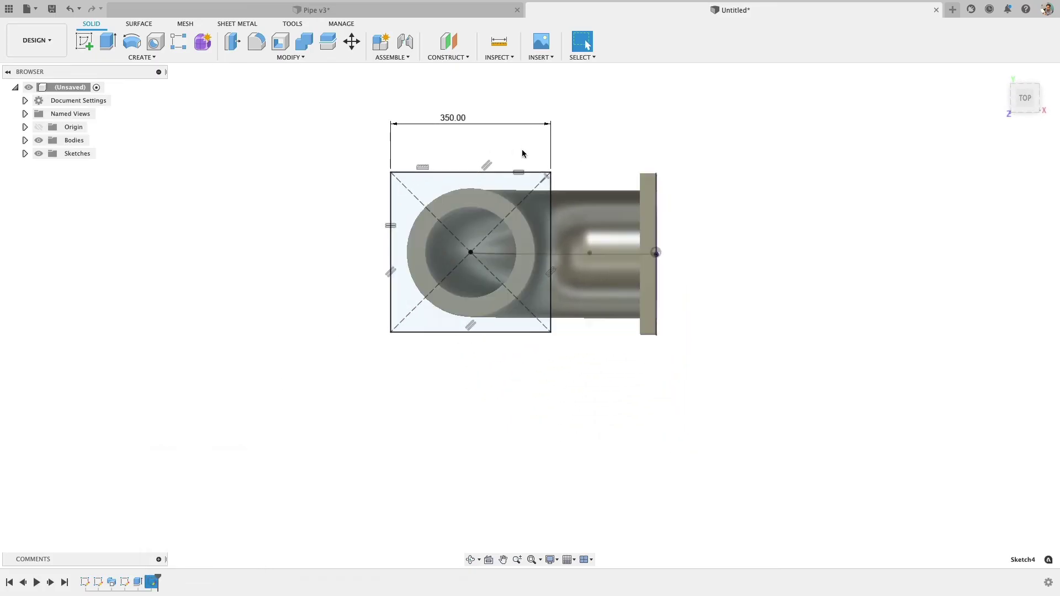
pyautogui.doubleClick(458, 123)
pyautogui.write('D')
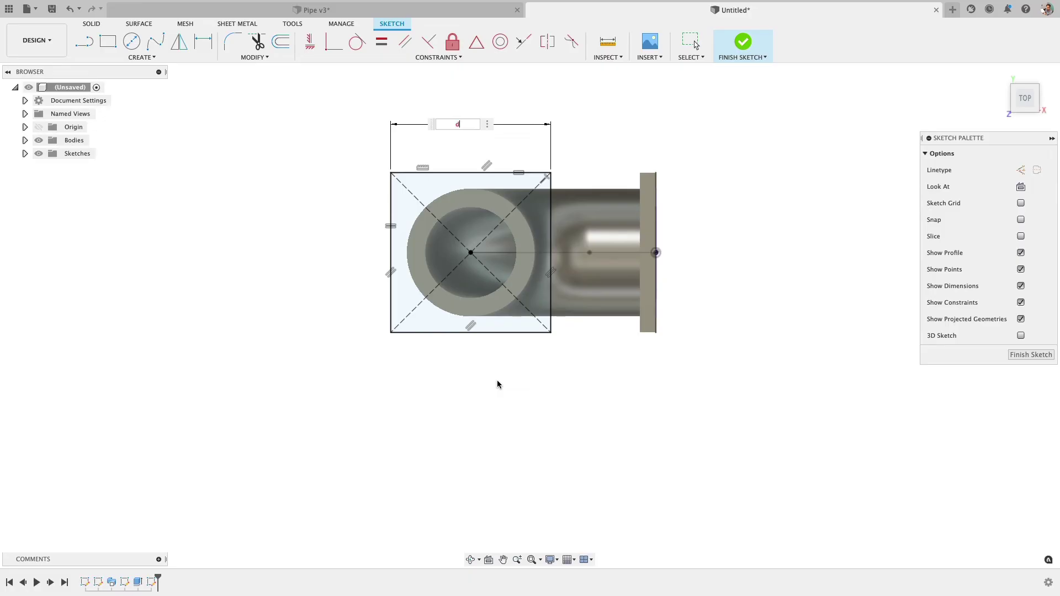
pyautogui.press('Return')
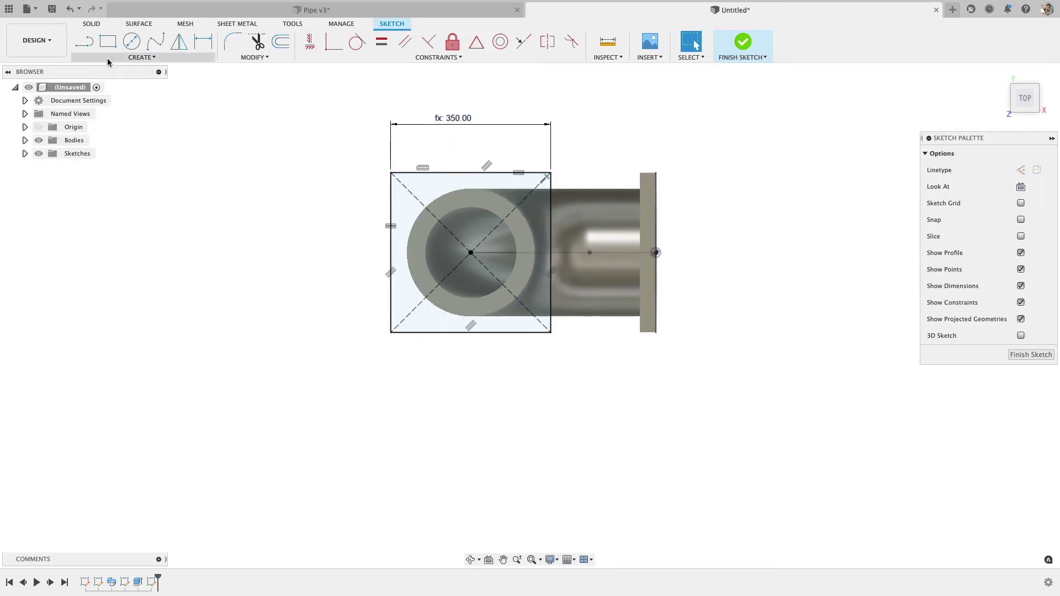
# - Project the pipe's outer circular edge into the top square sketch
pyautogui.keyDown('shift'); pyautogui.moveTo(351, 226); pyautogui.dragTo(356, 167, button='middle'); pyautogui.keyUp('shift')
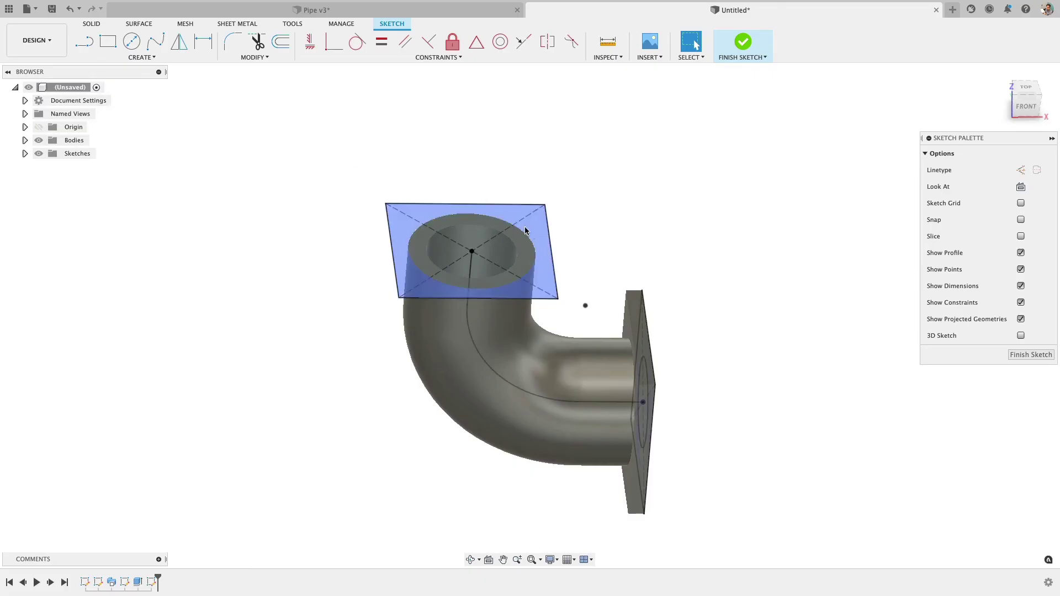
pyautogui.press('e')
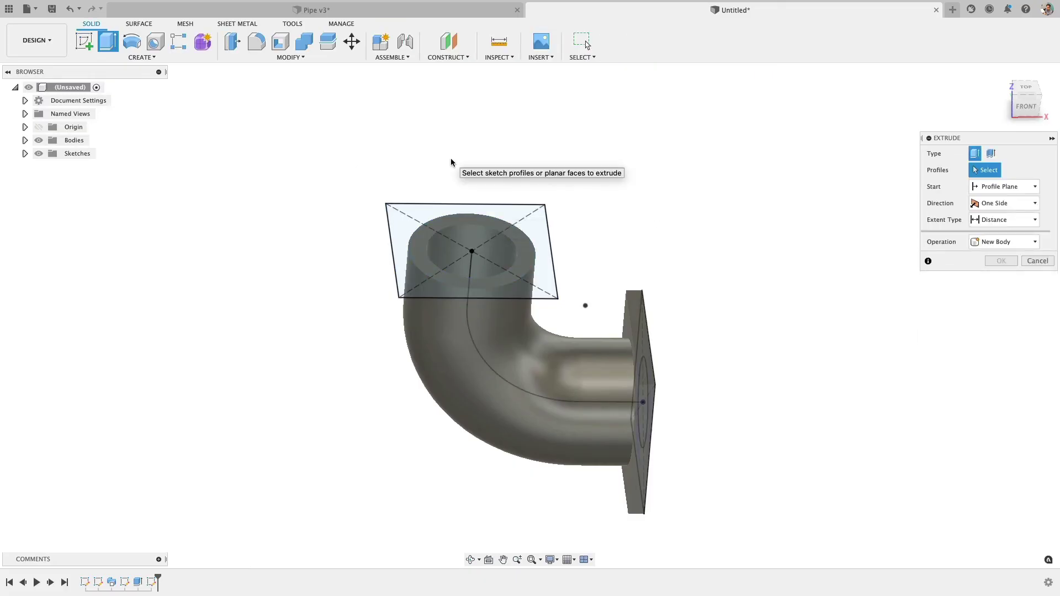
pyautogui.press('Escape')
pyautogui.press('p')
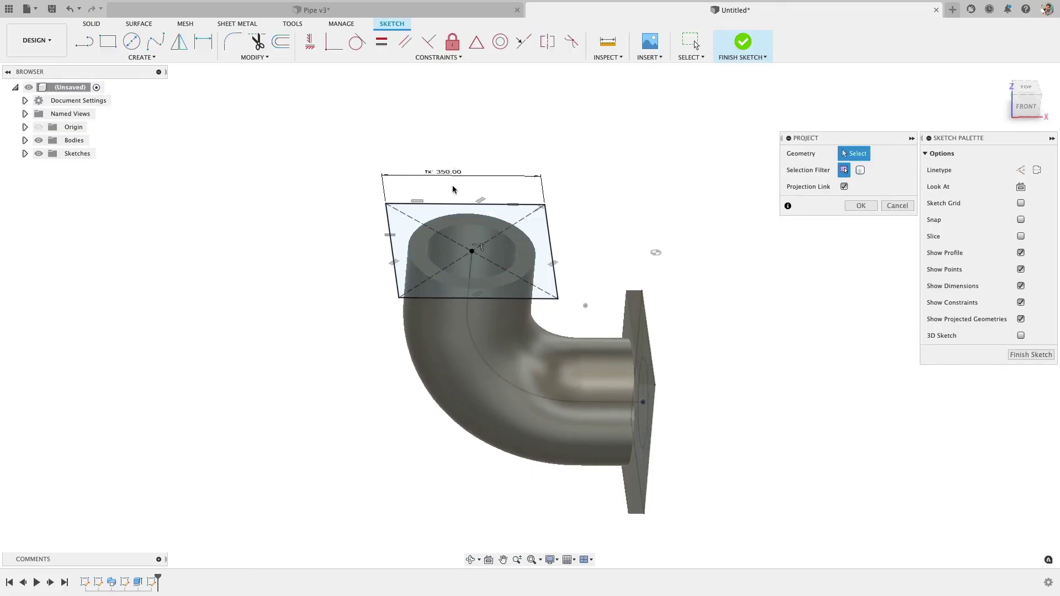
pyautogui.click(475, 220)
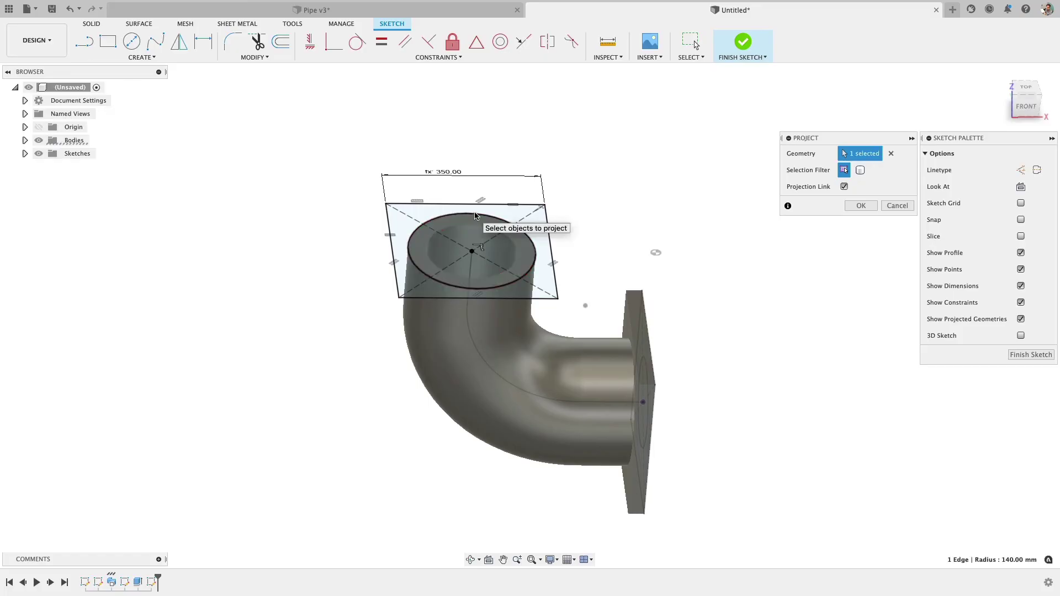
pyautogui.click(860, 208)
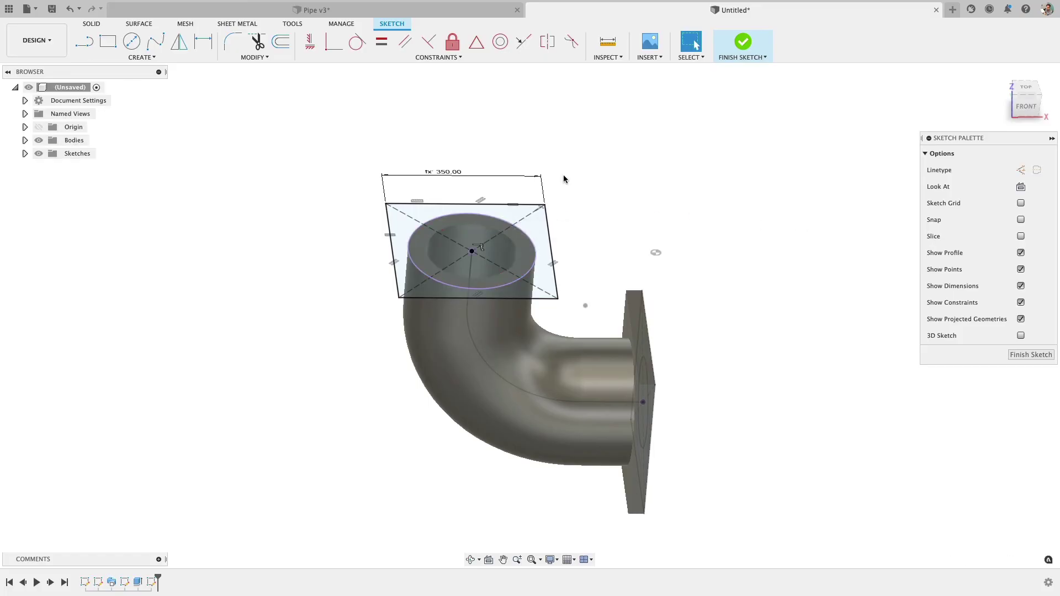
# - Extrude the square ring profile down onto the pipe as a joined 30 mm flange
pyautogui.press('e')
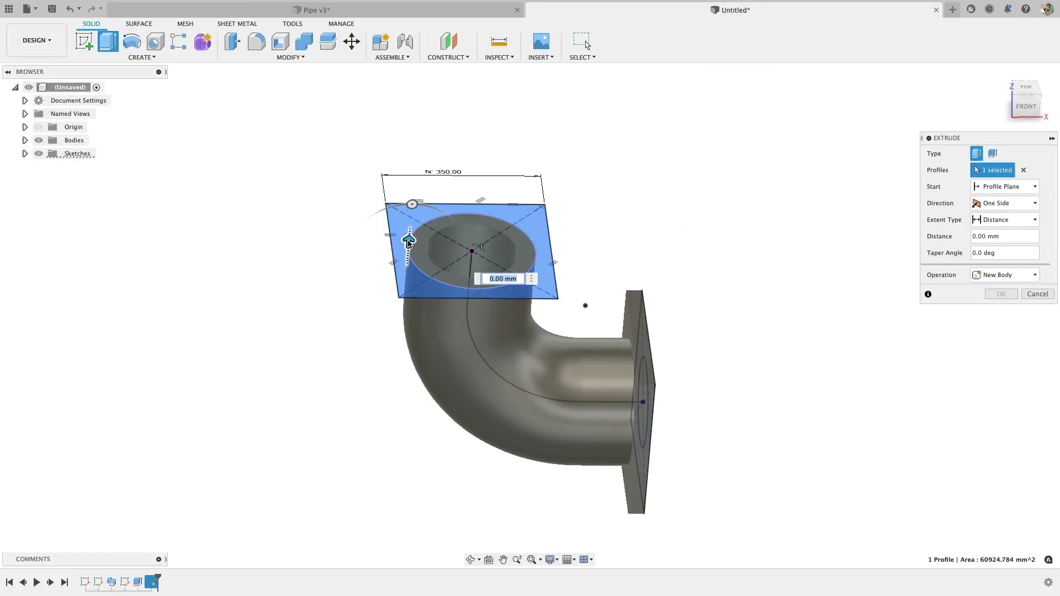
pyautogui.moveTo(409, 241); pyautogui.dragTo(407, 275)
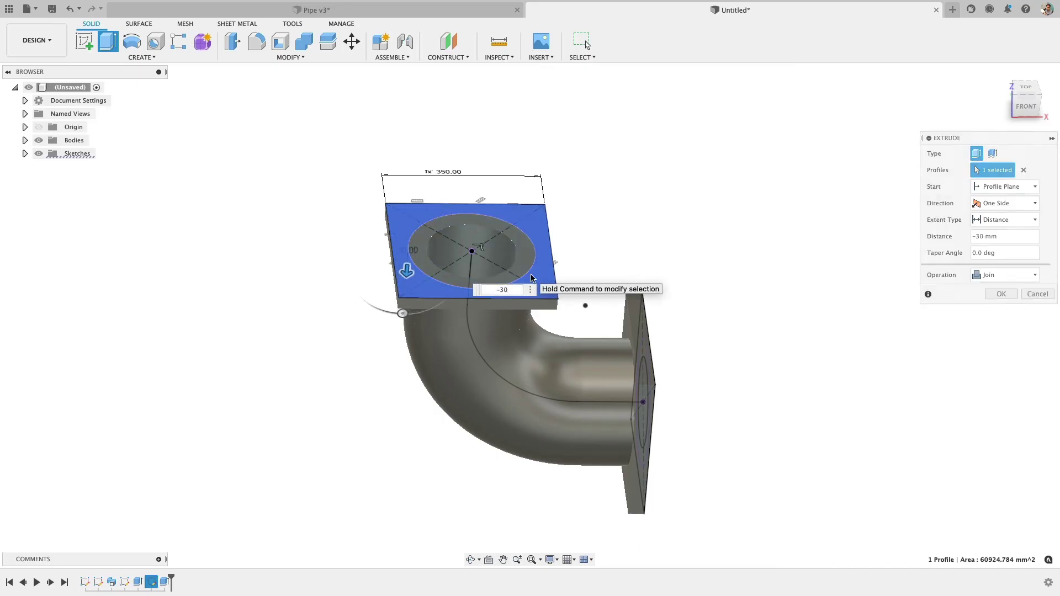
pyautogui.press('Return')
pyautogui.moveTo(701, 228); pyautogui.dragTo(660, 236)
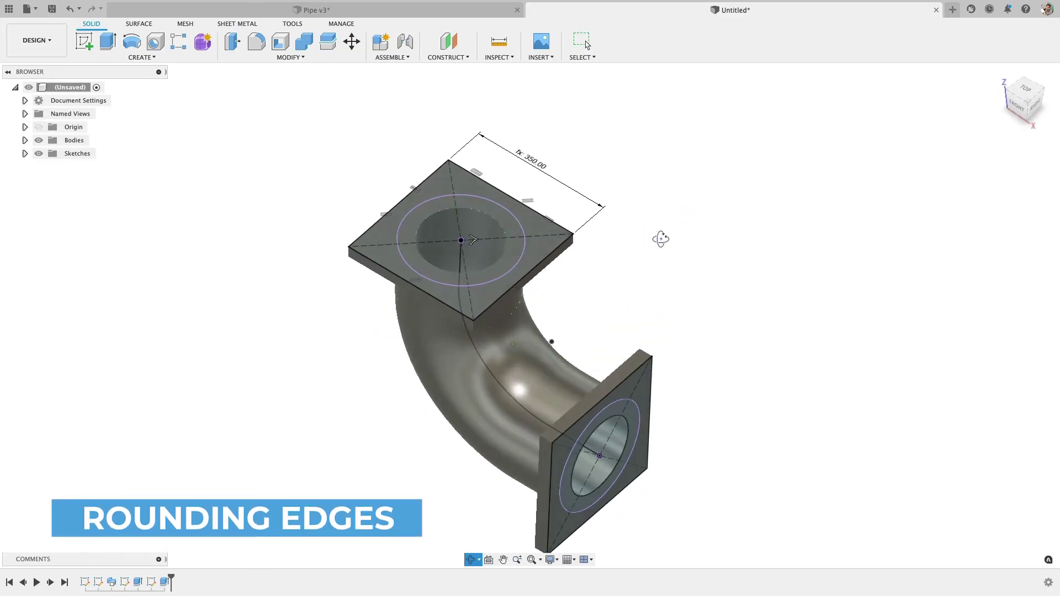
# - Hide the sketches and start a fillet on the top flange's four corner edges
pyautogui.press('Escape')
pyautogui.click(39, 153)
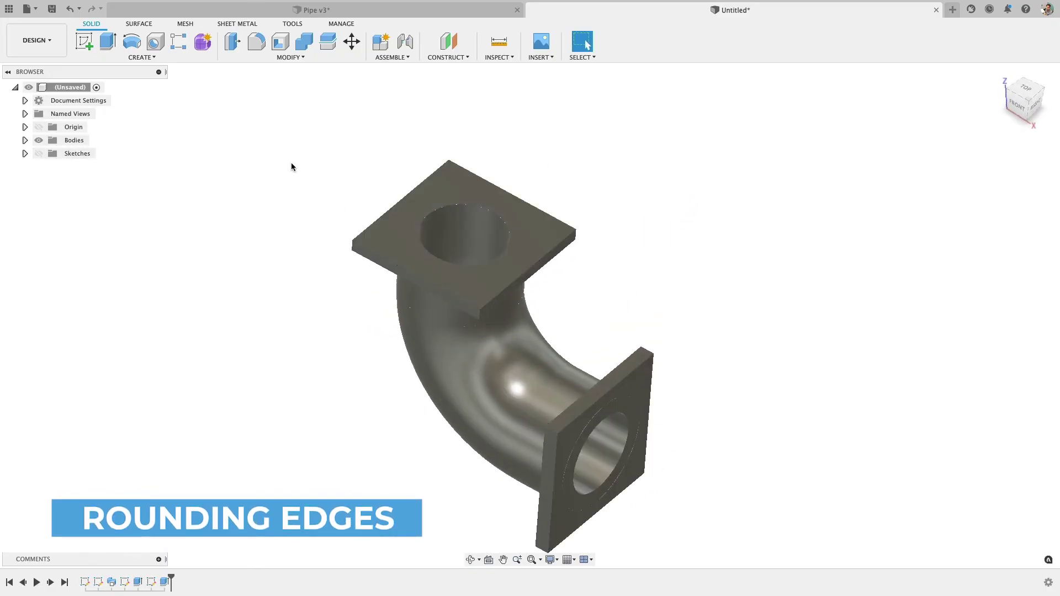
pyautogui.press('f')
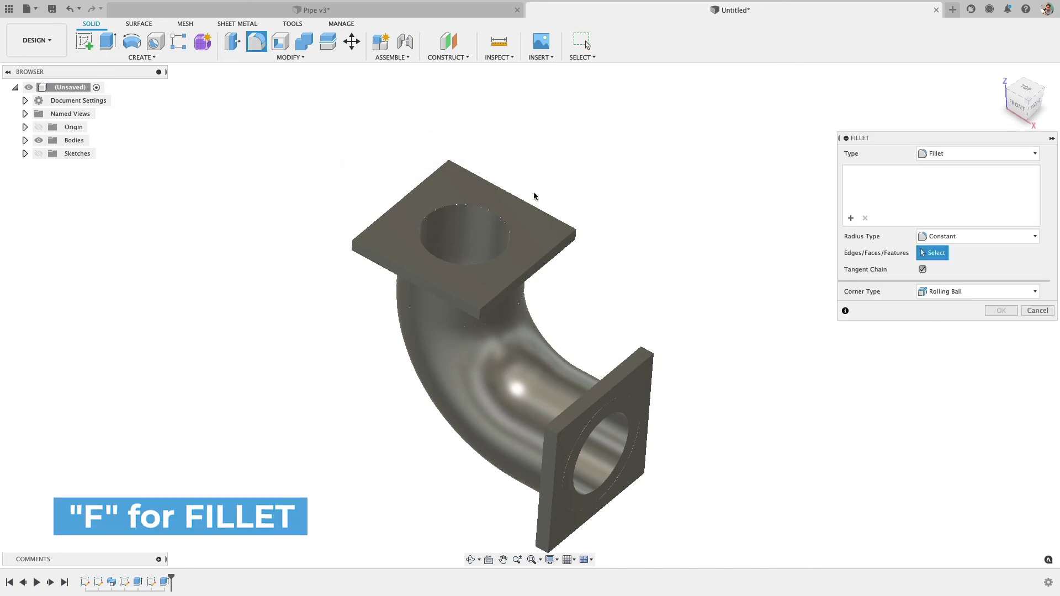
pyautogui.click(478, 312)
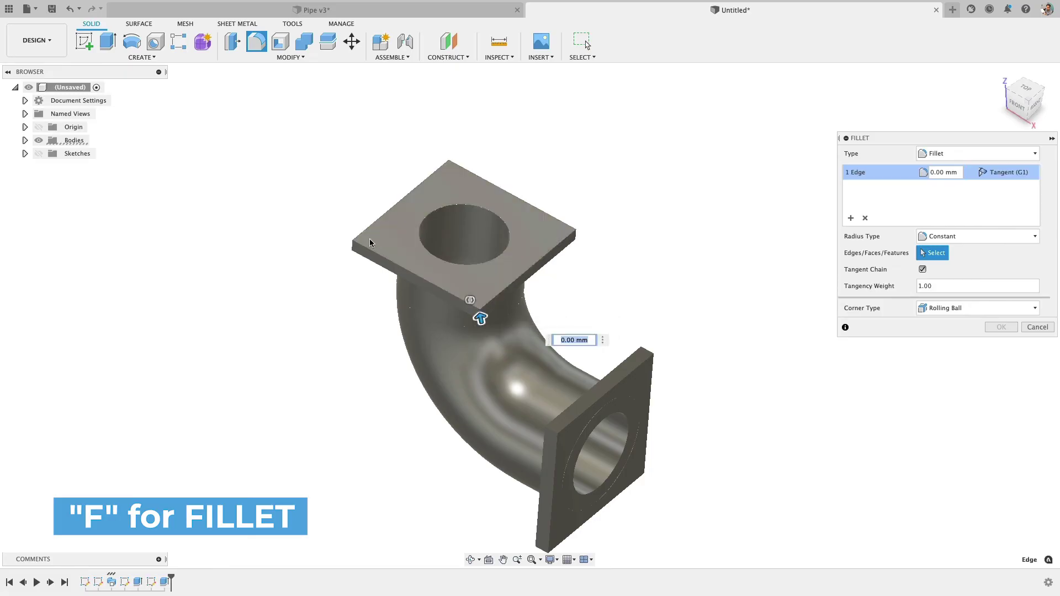
pyautogui.click(353, 244)
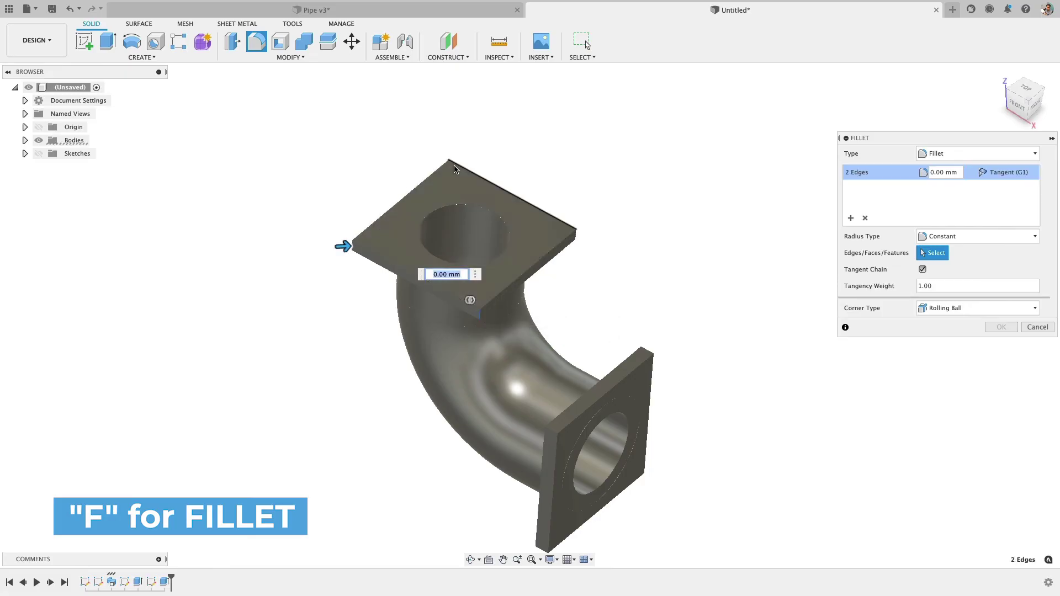
pyautogui.click(449, 161)
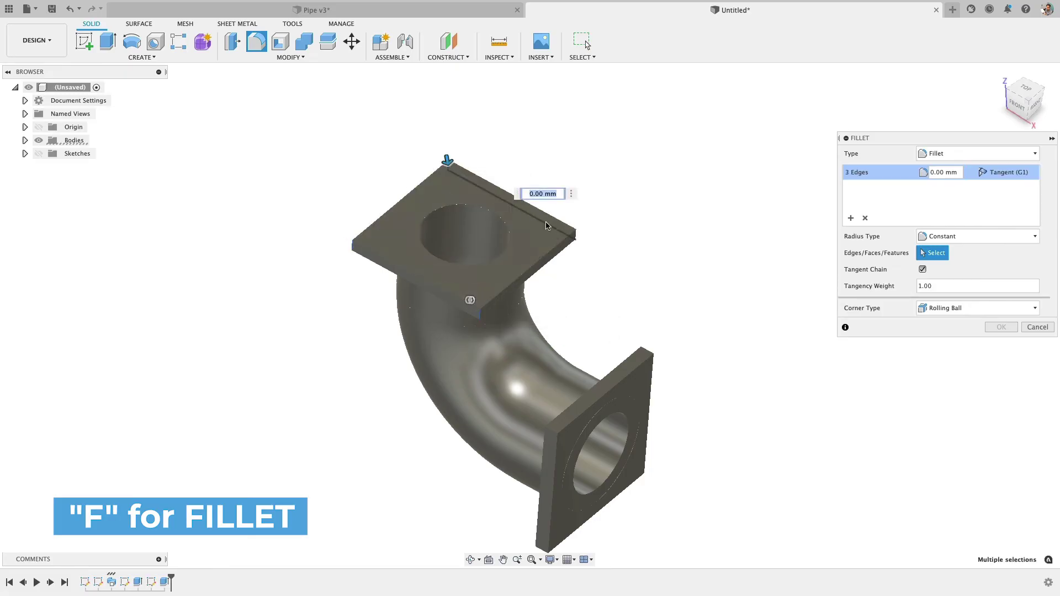
pyautogui.click(573, 238)
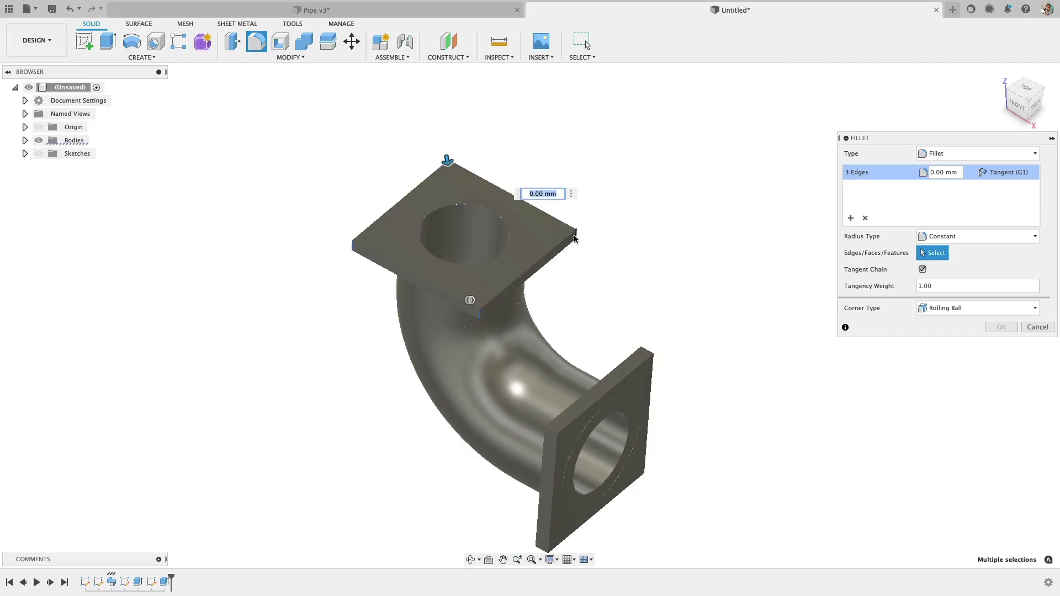
# - Add the lower flange's four corner edges and apply a 66 mm fillet
pyautogui.click(551, 446)
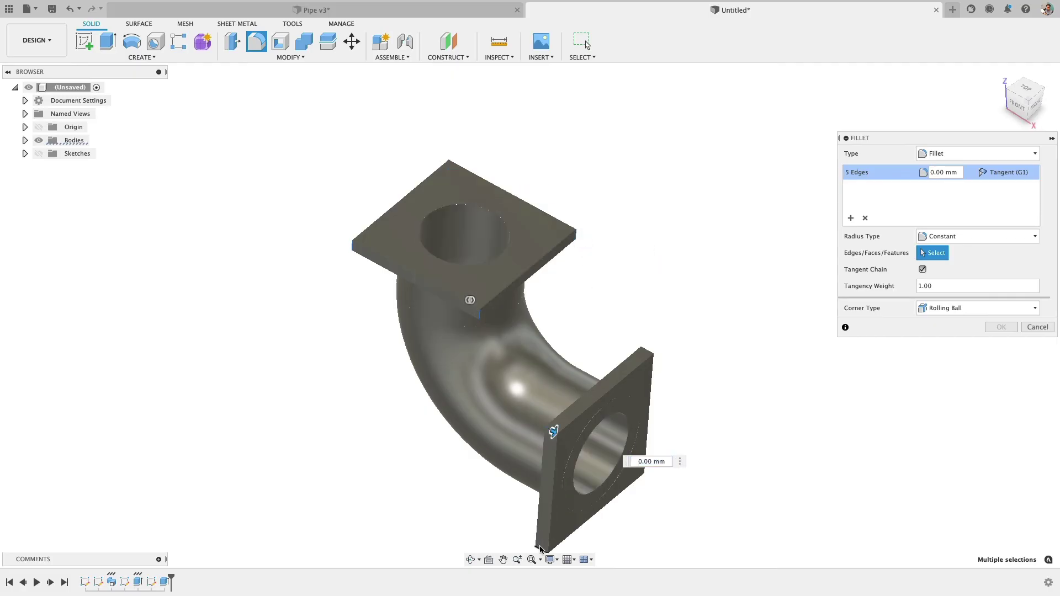
pyautogui.click(539, 549)
pyautogui.click(640, 350)
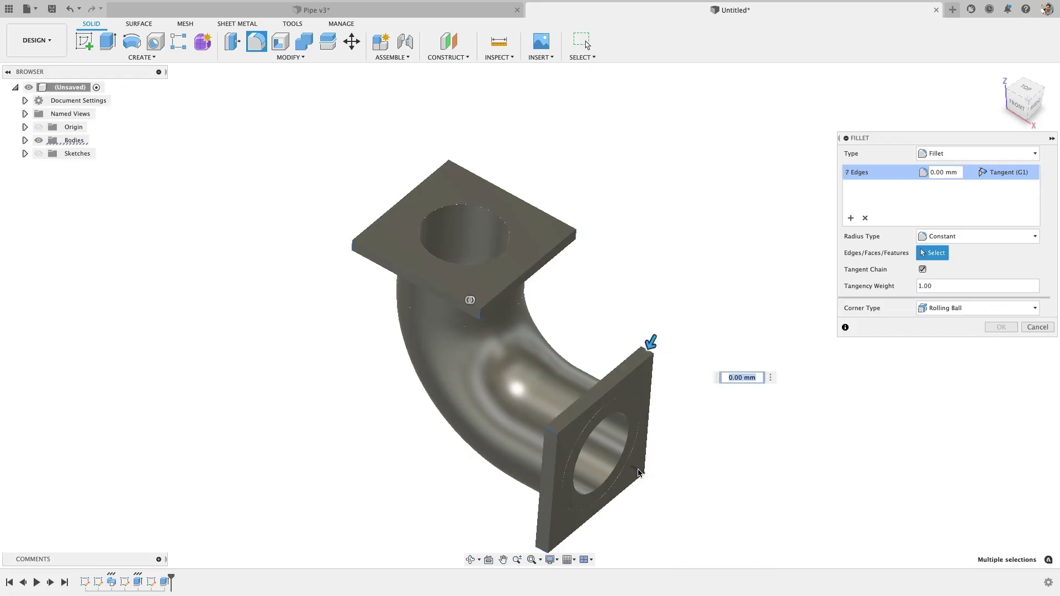
pyautogui.click(641, 472)
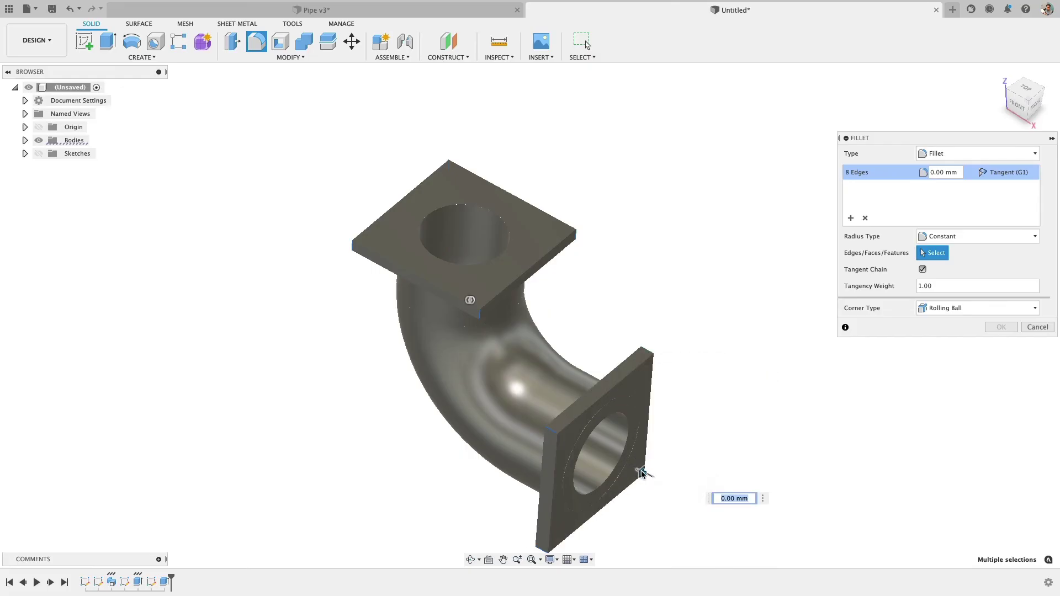
pyautogui.write('66')
pyautogui.press('Return')
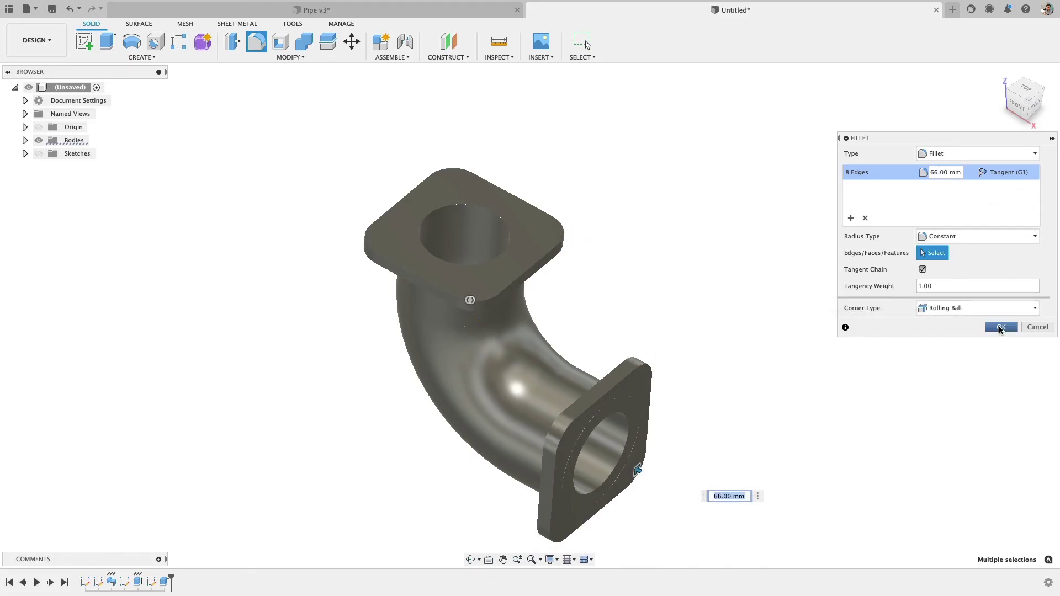
pyautogui.click(1000, 326)
pyautogui.keyDown('shift'); pyautogui.moveTo(554, 205); pyautogui.dragTo(549, 179, button='middle'); pyautogui.keyUp('shift')
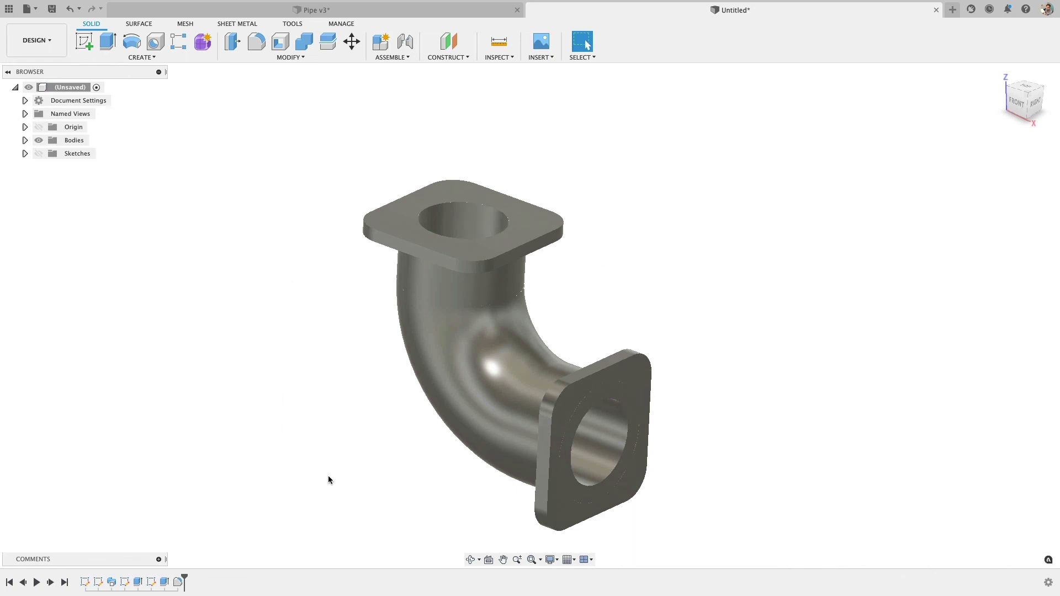
# - Change the lower flange extrusion's operation to Join so the elbow becomes Body1
pyautogui.keyDown('shift'); pyautogui.moveTo(416, 442); pyautogui.dragTo(442, 447, button='middle'); pyautogui.keyUp('shift')
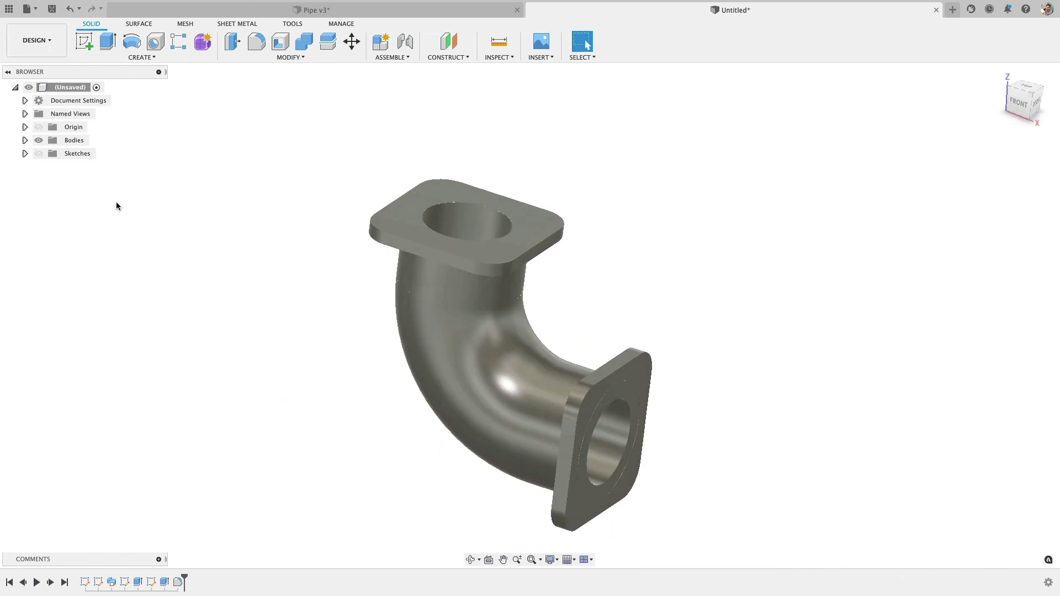
pyautogui.click(25, 141)
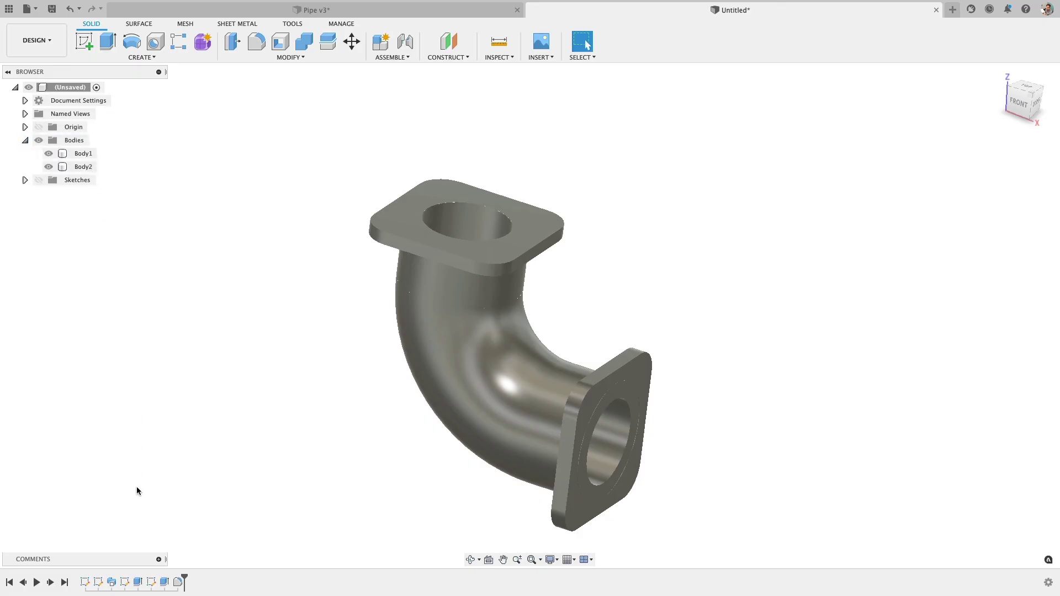
pyautogui.rightClick(165, 581)
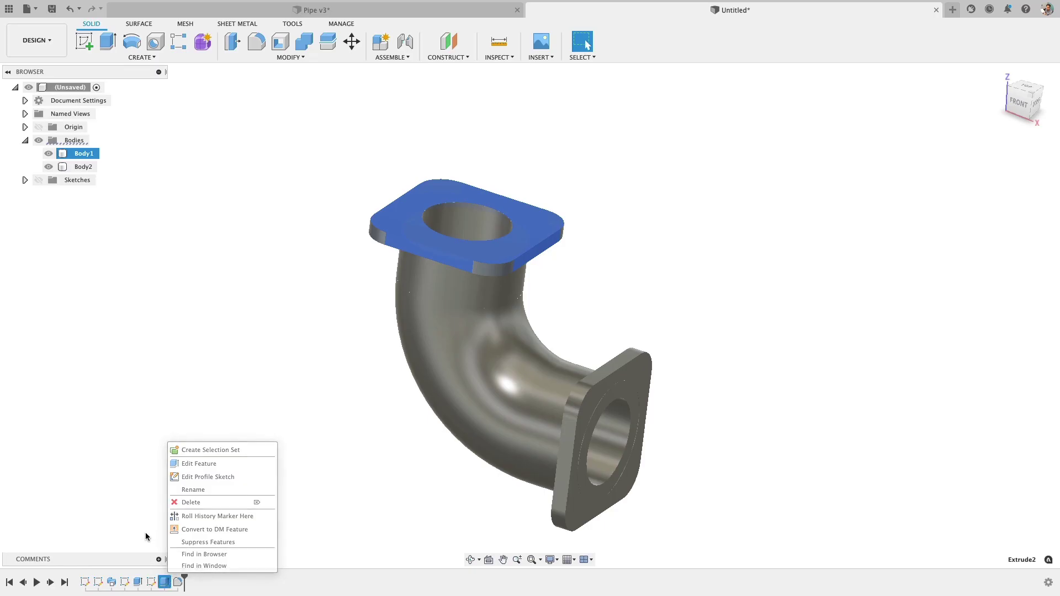
pyautogui.press('Escape')
pyautogui.rightClick(138, 581)
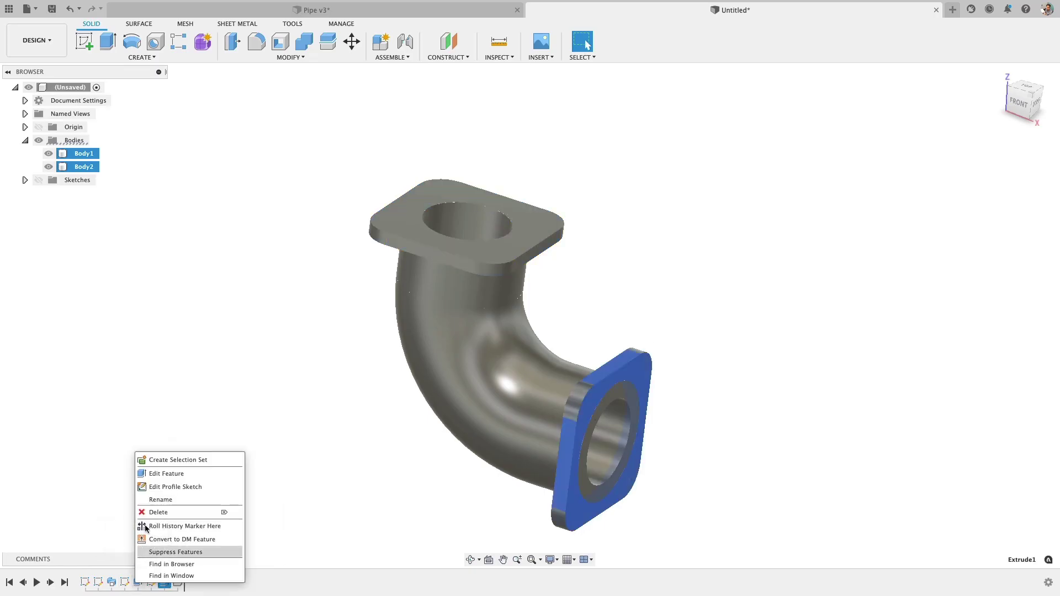
pyautogui.click(170, 473)
pyautogui.click(994, 274)
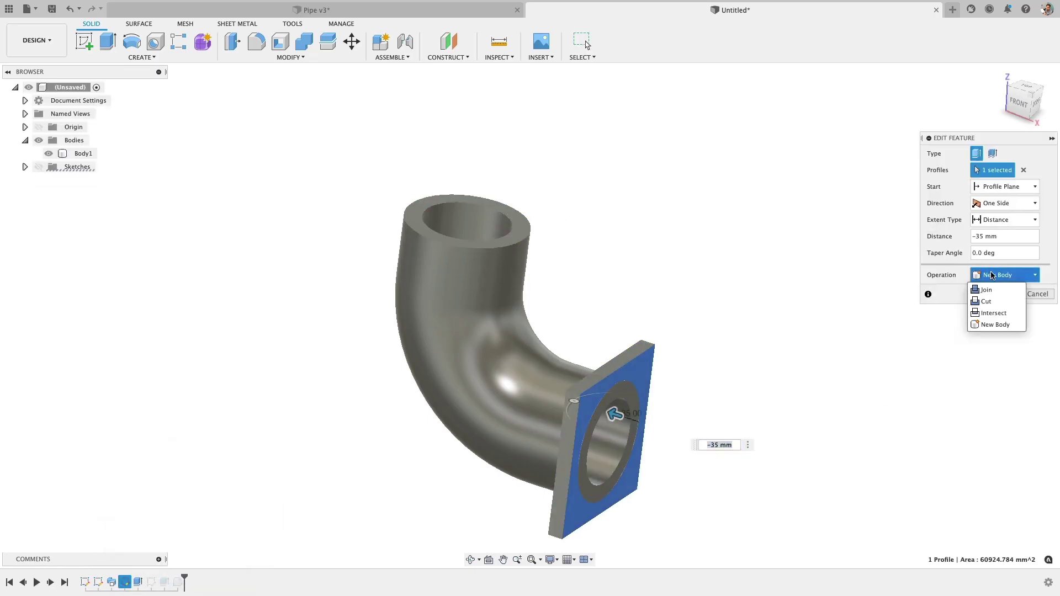
pyautogui.click(991, 289)
pyautogui.click(997, 294)
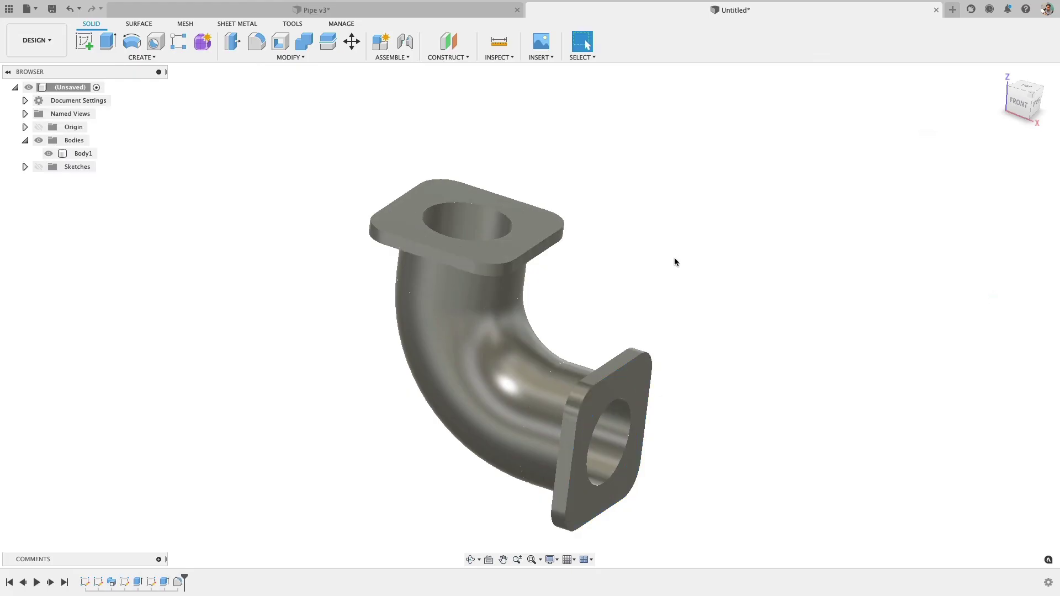